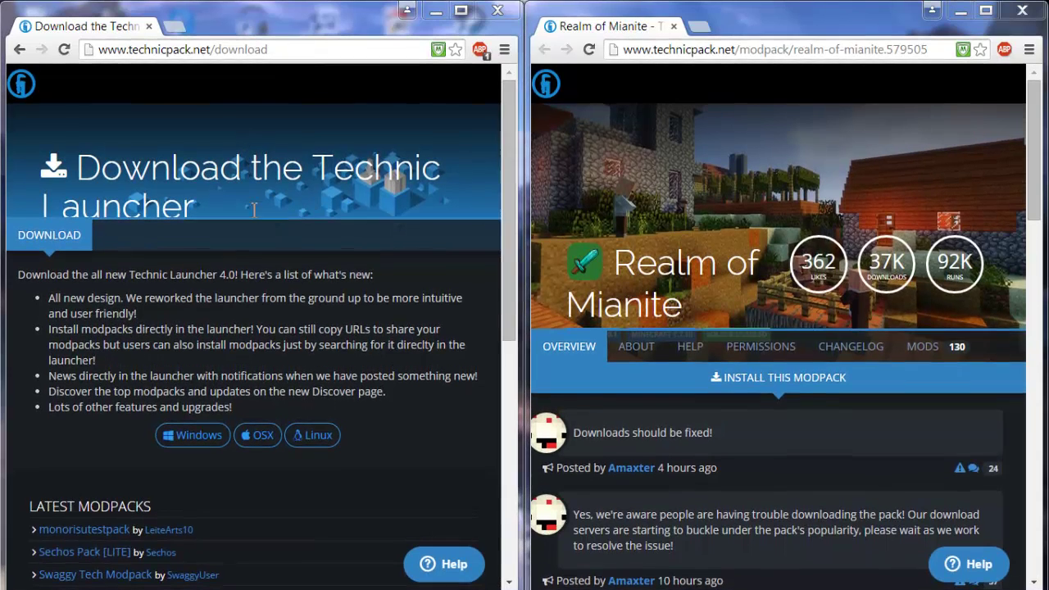
Highlight the launcher download page address and its per-system download options
left_click_drag(277, 50, 92, 61)
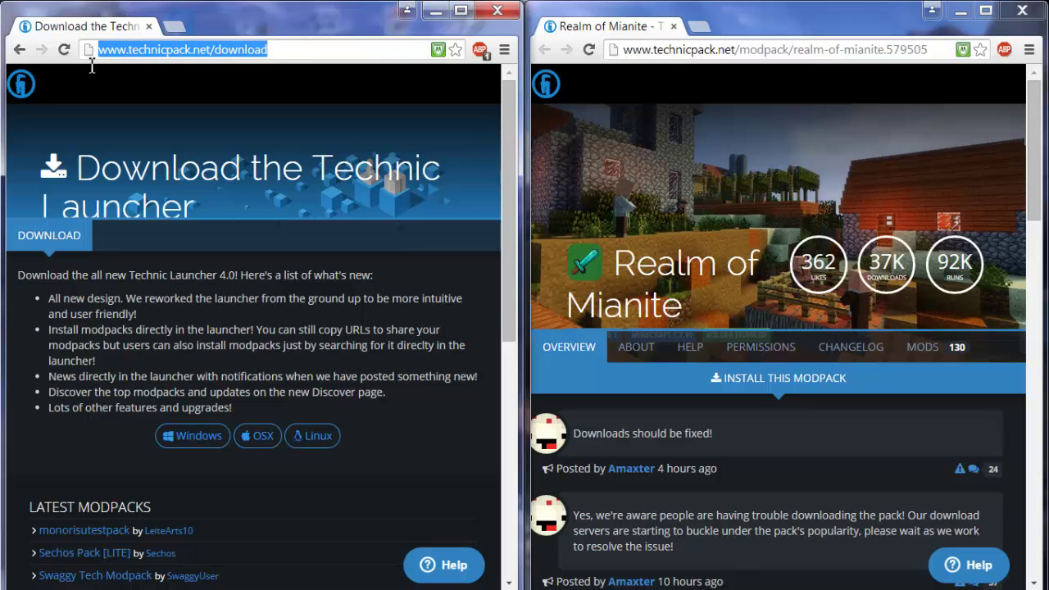
left_click(256, 133)
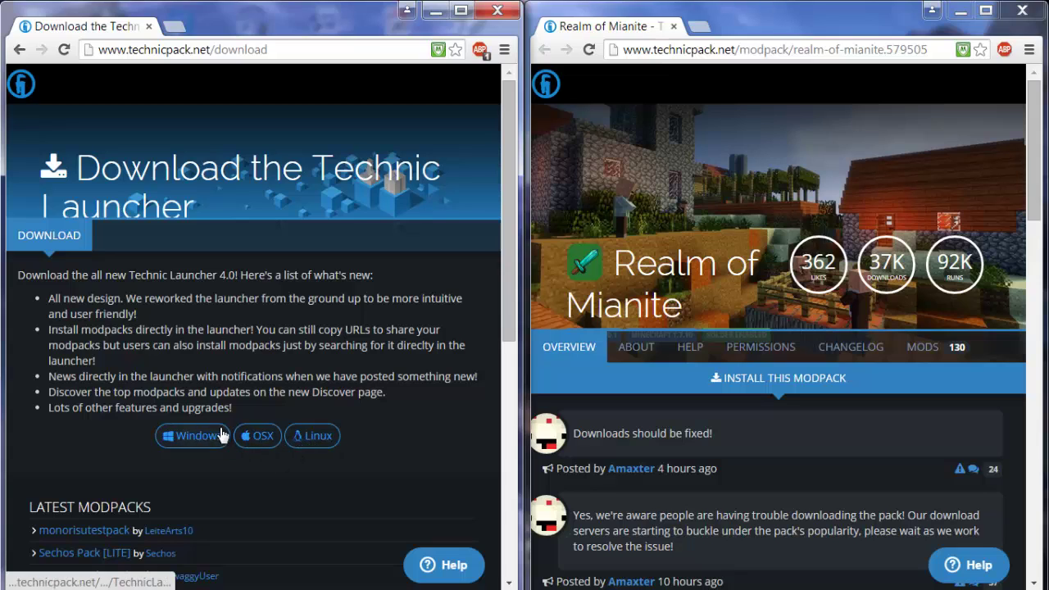
left_click_drag(211, 407, 150, 467)
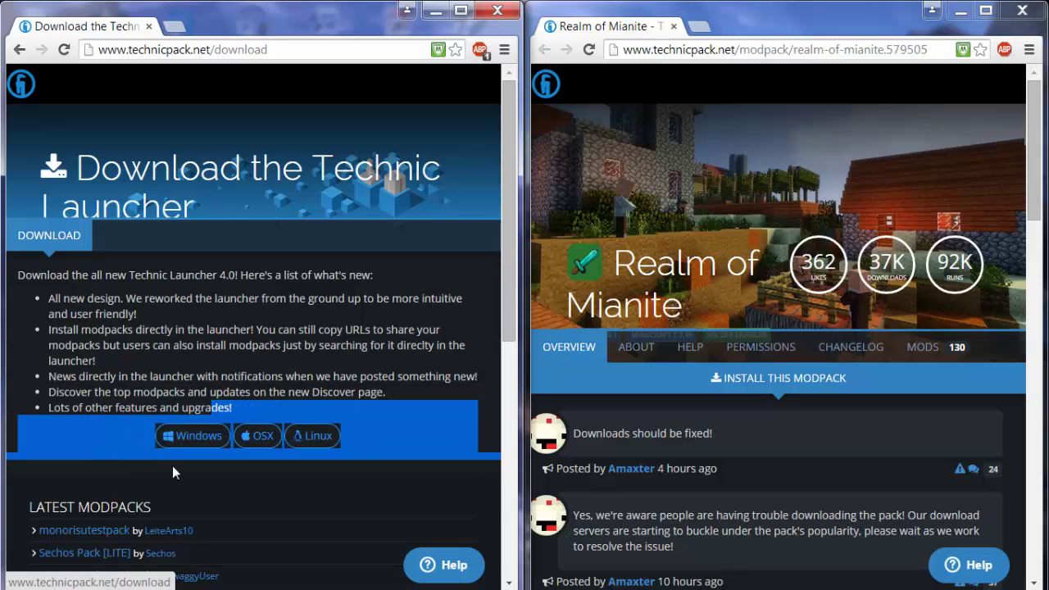
left_click(372, 455)
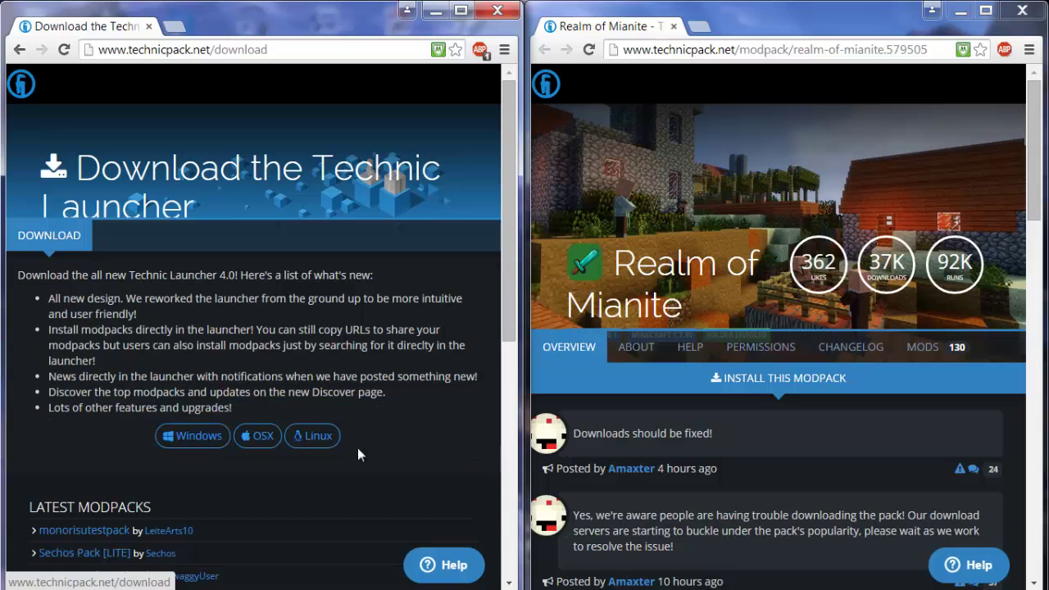
Minimize the browser, start TechnicLauncher.exe and show its Modpacks list
left_click(957, 14)
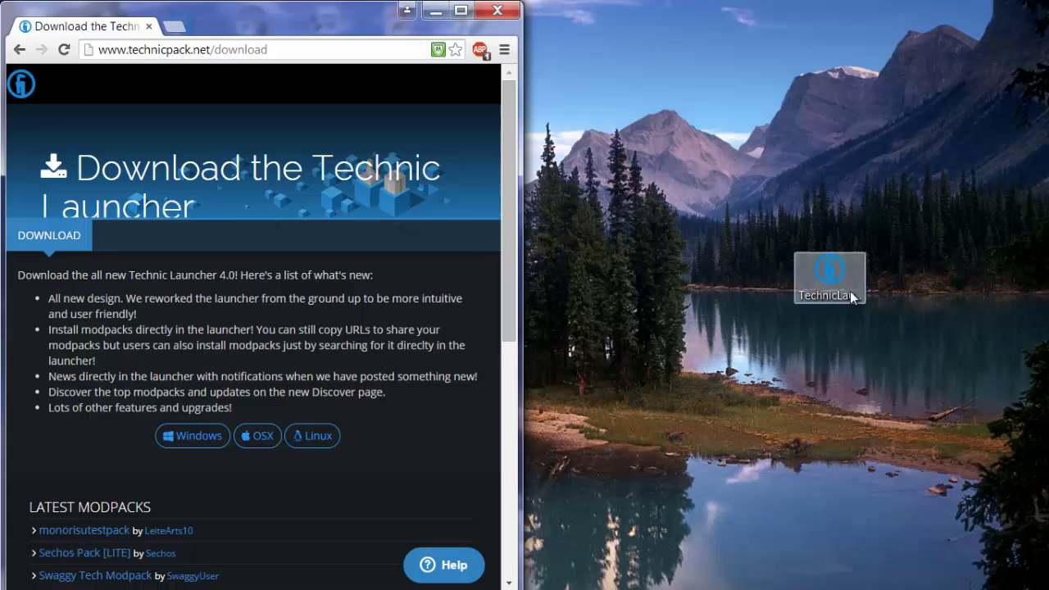
double_click(852, 297)
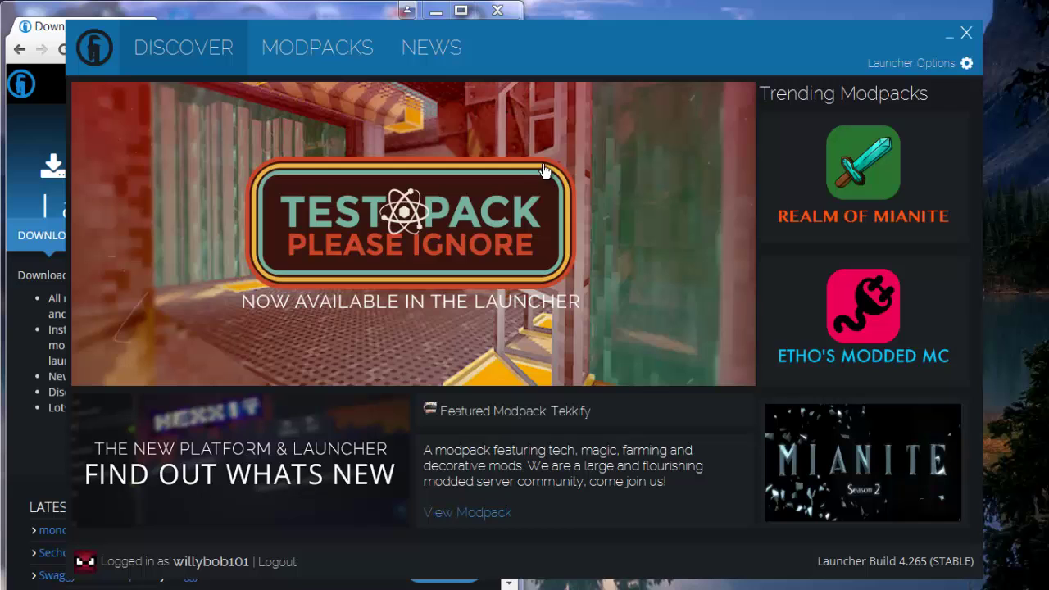
left_click(339, 51)
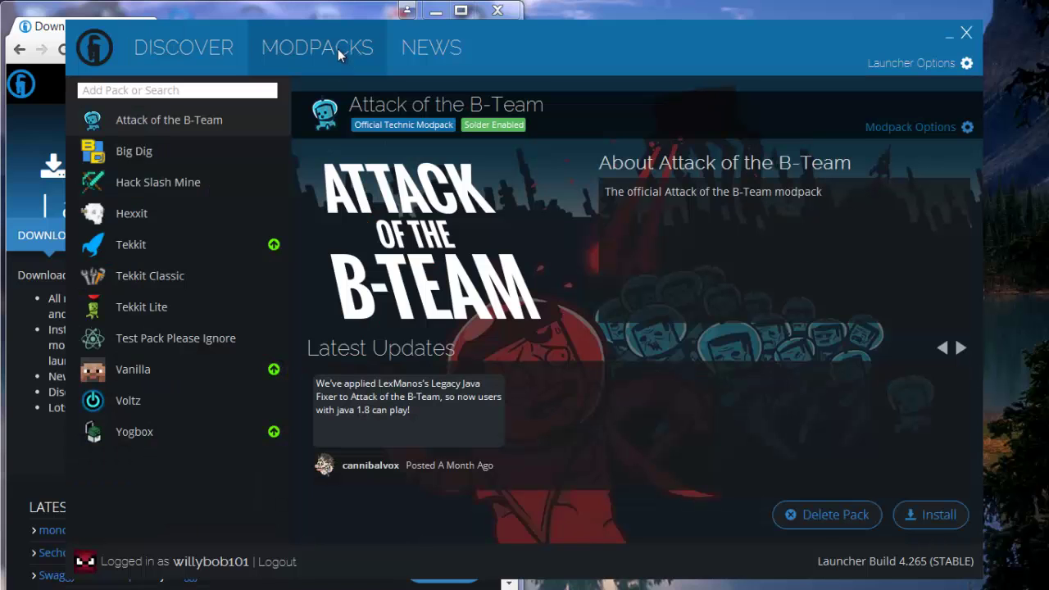
mouse_move(575, 46)
left_mouse_down()
mouse_move(605, 50)
mouse_move(1, 117)
mouse_move(619, 123)
mouse_move(593, 56)
mouse_move(562, 42)
mouse_move(570, 58)
left_mouse_up()
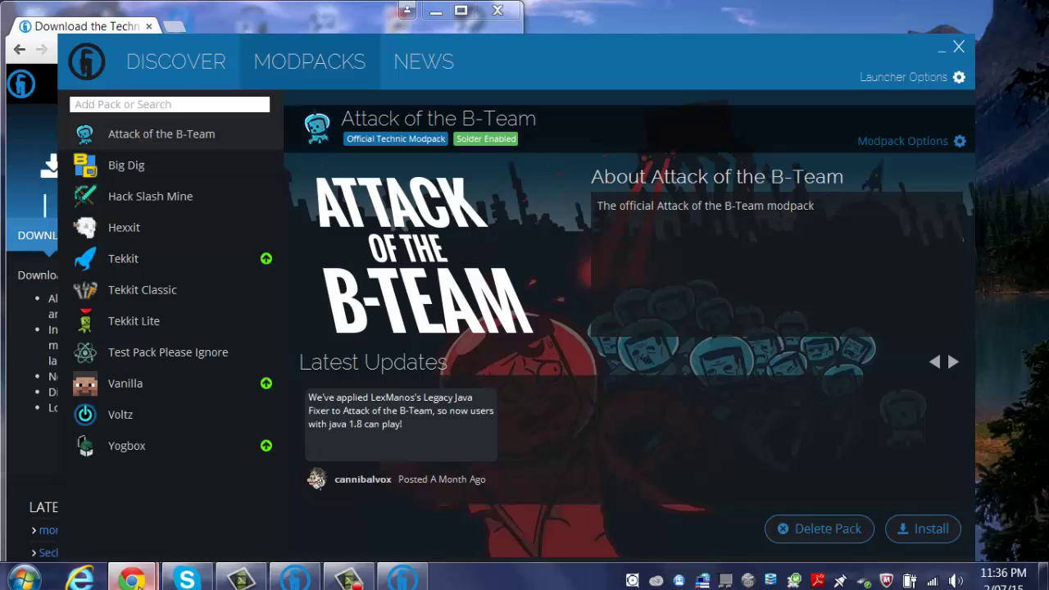
Bring the Realm of Mianite page forward in Chrome and minimize the duplicate window
mouse_move(130, 580)
left_click(260, 511)
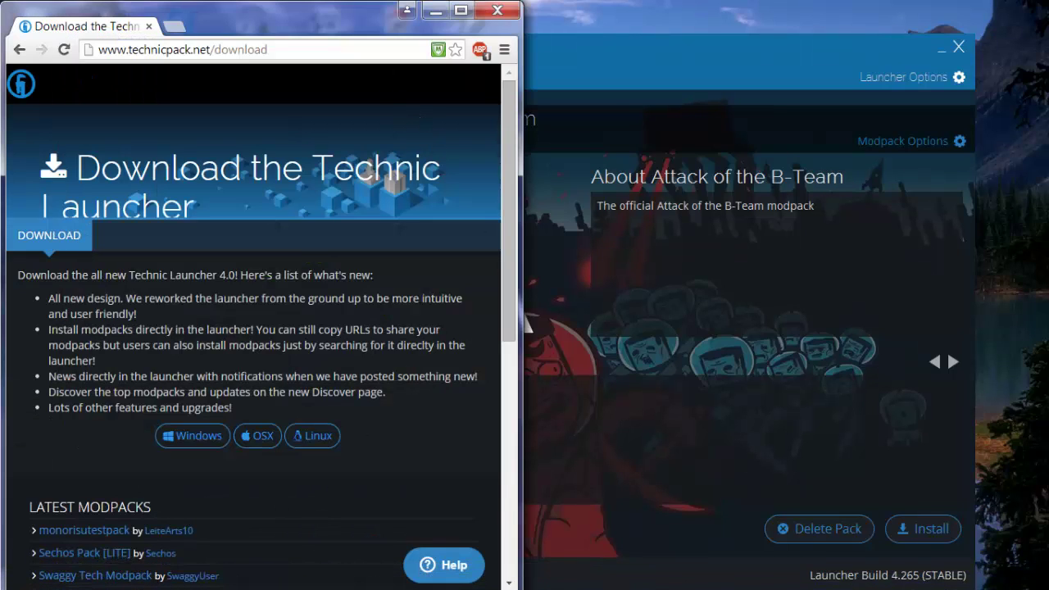
mouse_move(146, 579)
left_click(123, 492)
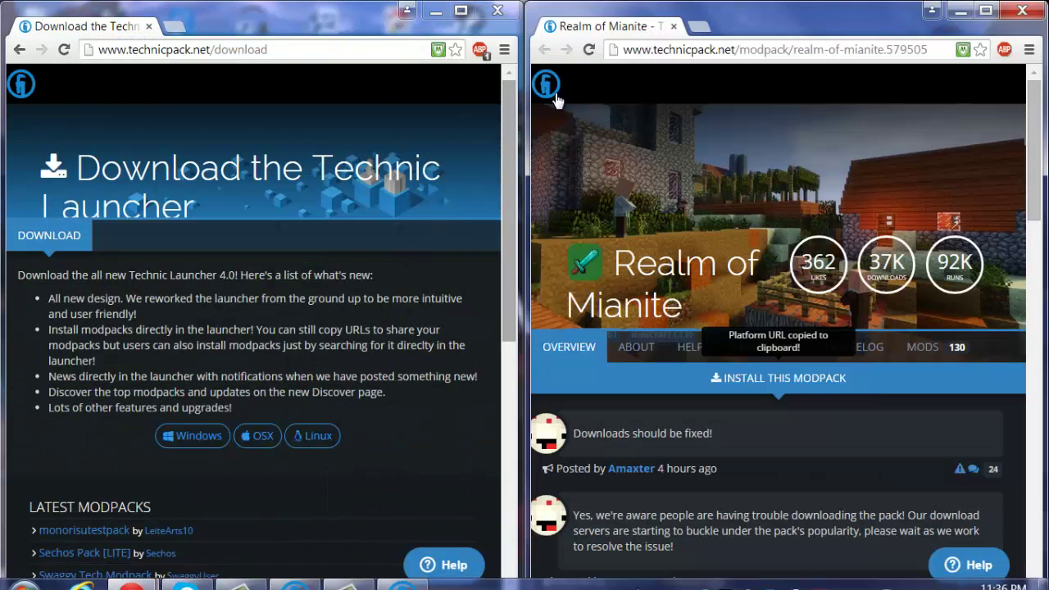
left_click(963, 10)
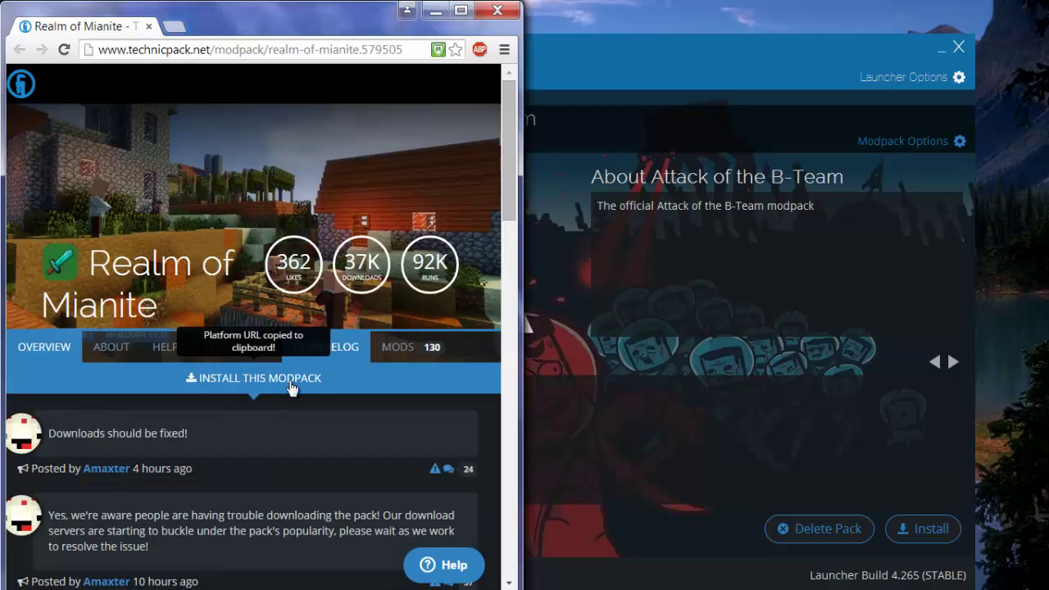
Copy the modpack's platform URL with INSTALL THIS MODPACK and bring the launcher forward
left_click_drag(180, 316, 71, 271)
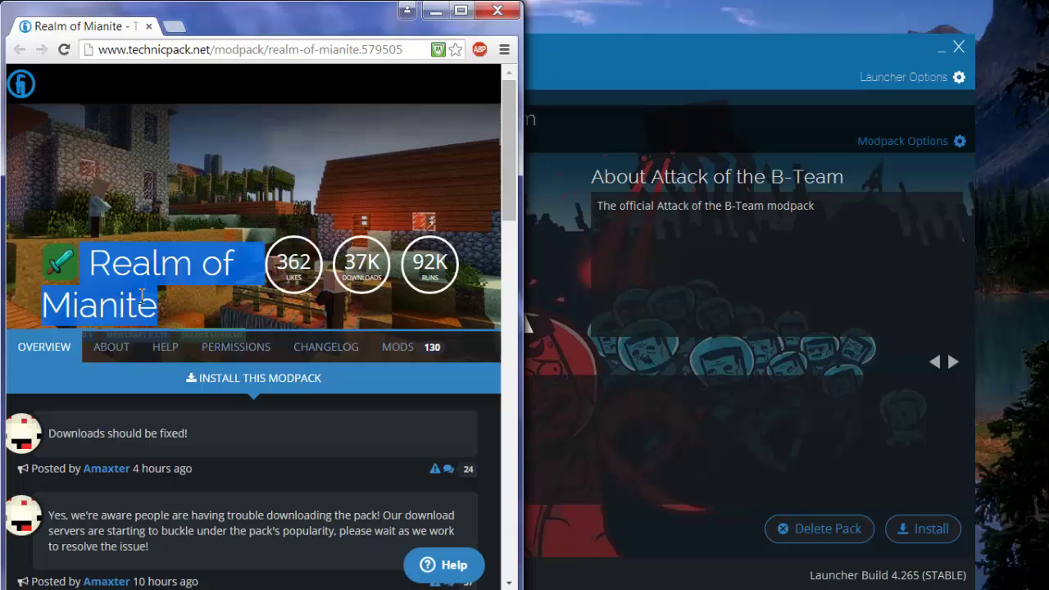
scroll(506, 165, "down", 2)
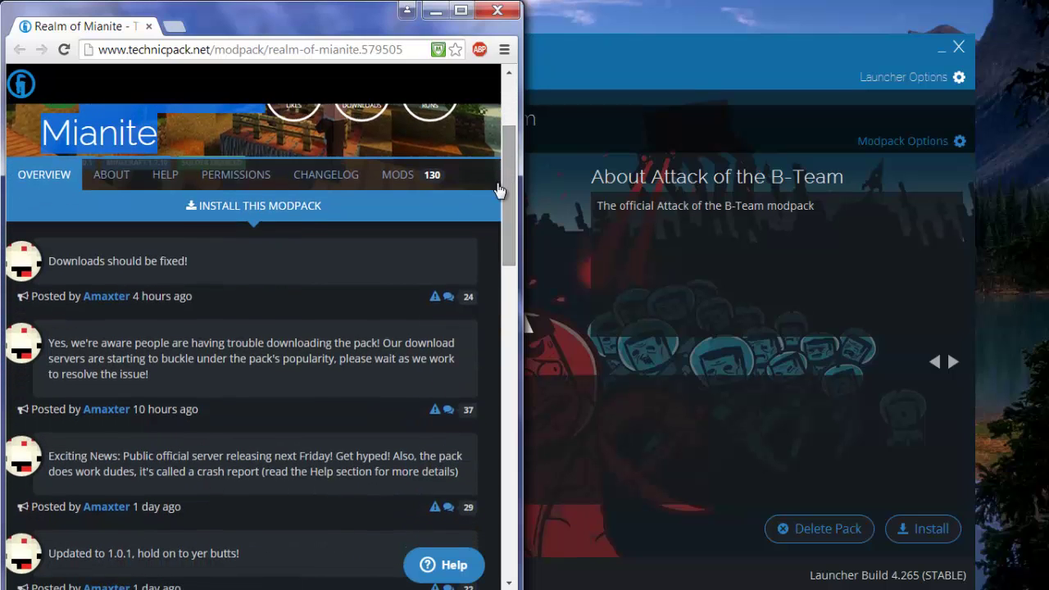
left_click(461, 10)
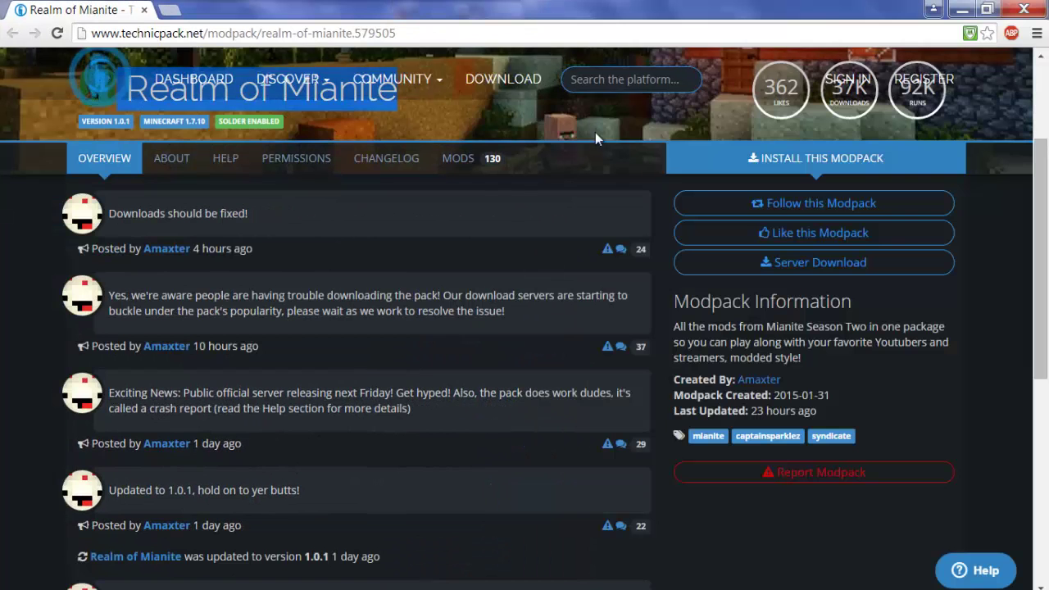
left_click(779, 162)
left_click(783, 164)
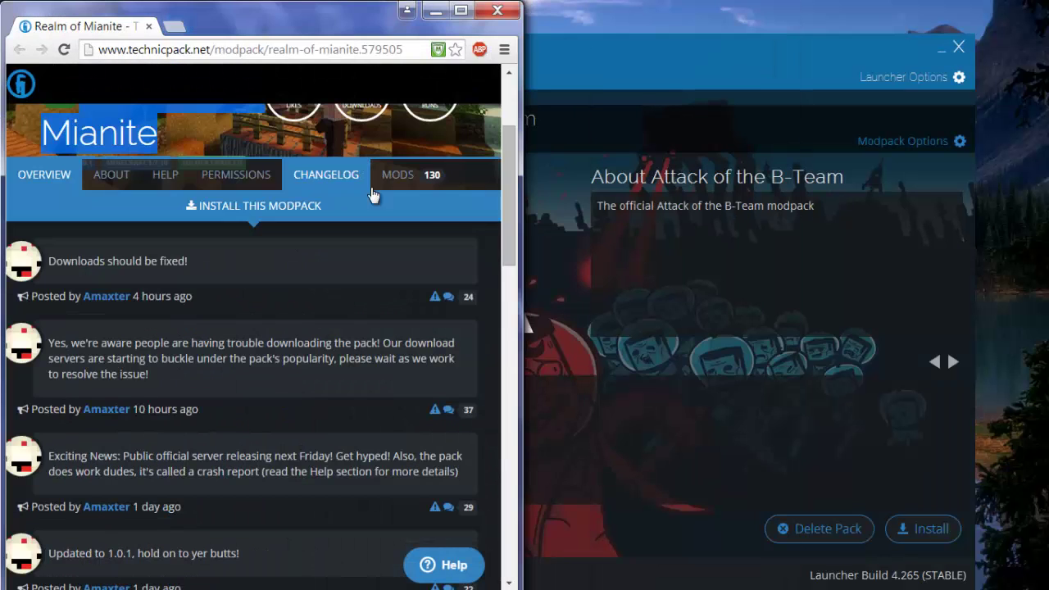
left_click_drag(712, 67, 770, 57)
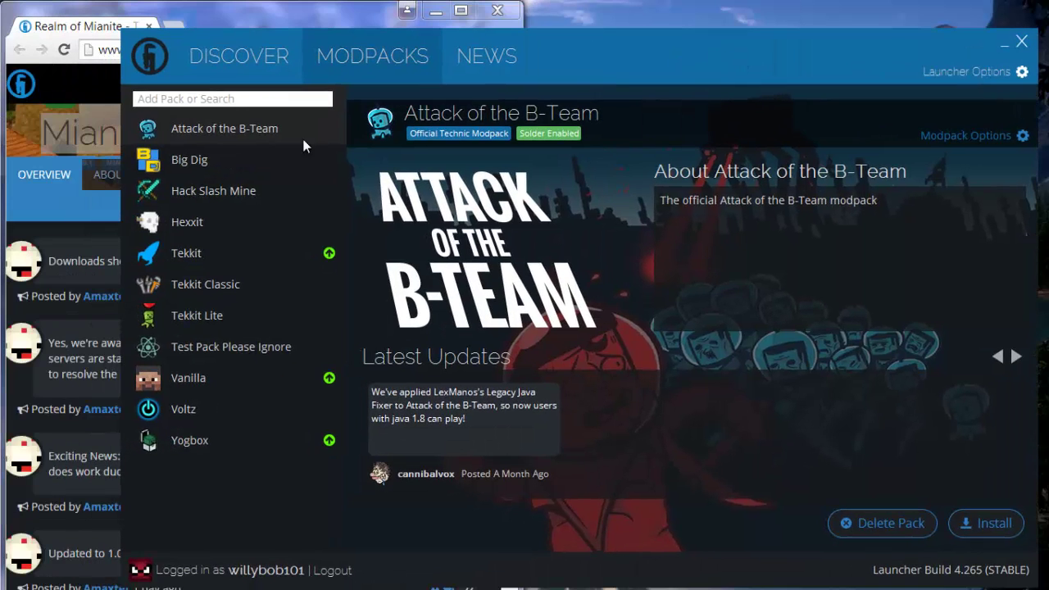
Paste the Realm of Mianite platform URL into Add Pack and install version 1.0.1
left_click(234, 99)
key("ctrl+v")
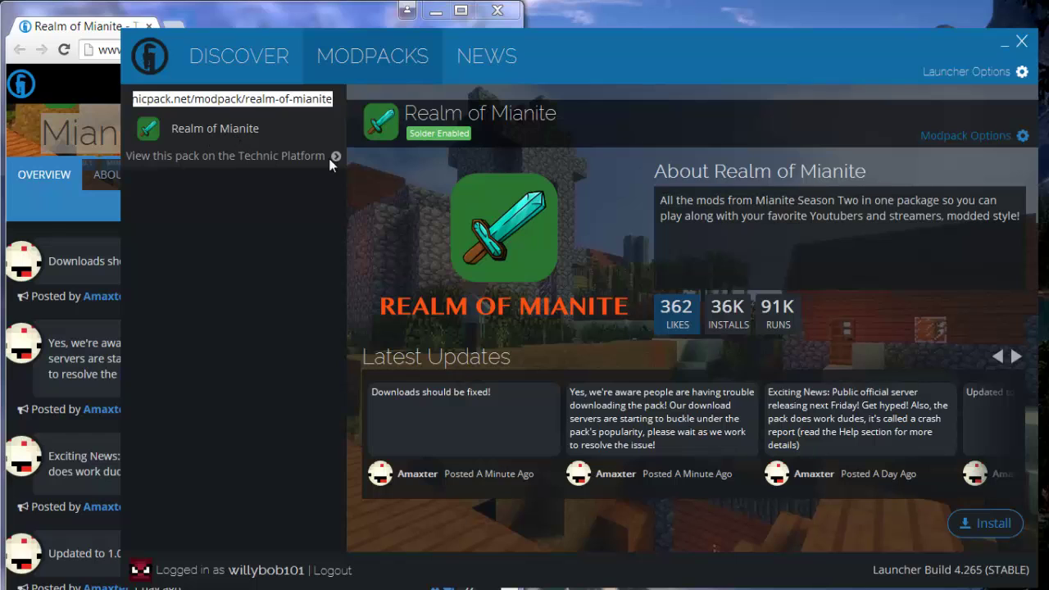
left_click(971, 529)
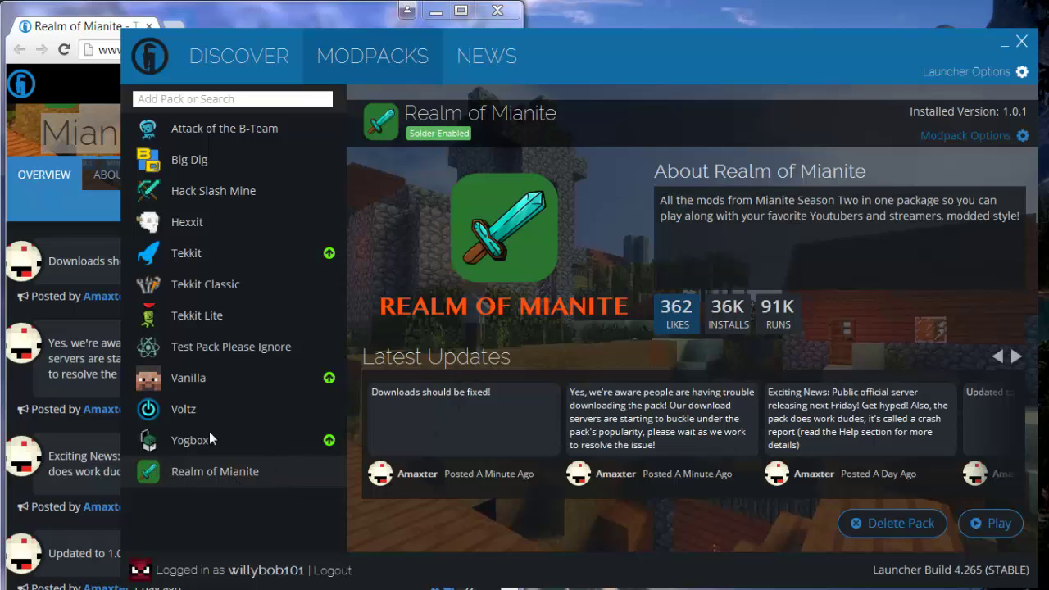
Launch Realm of Mianite so Minecraft 1.7.10 reaches The Realm of Mianite v1.0.0 menu
left_click(994, 525)
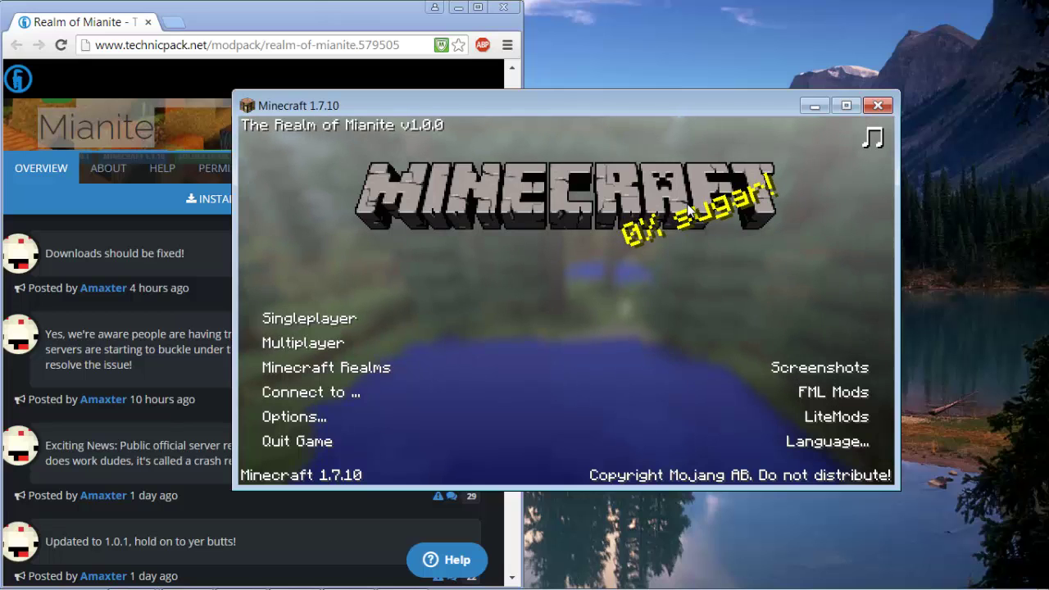
Maximize Minecraft and create a singleplayer world named 'Word', dismissing the Biomes O' Plenty notice
left_click(845, 106)
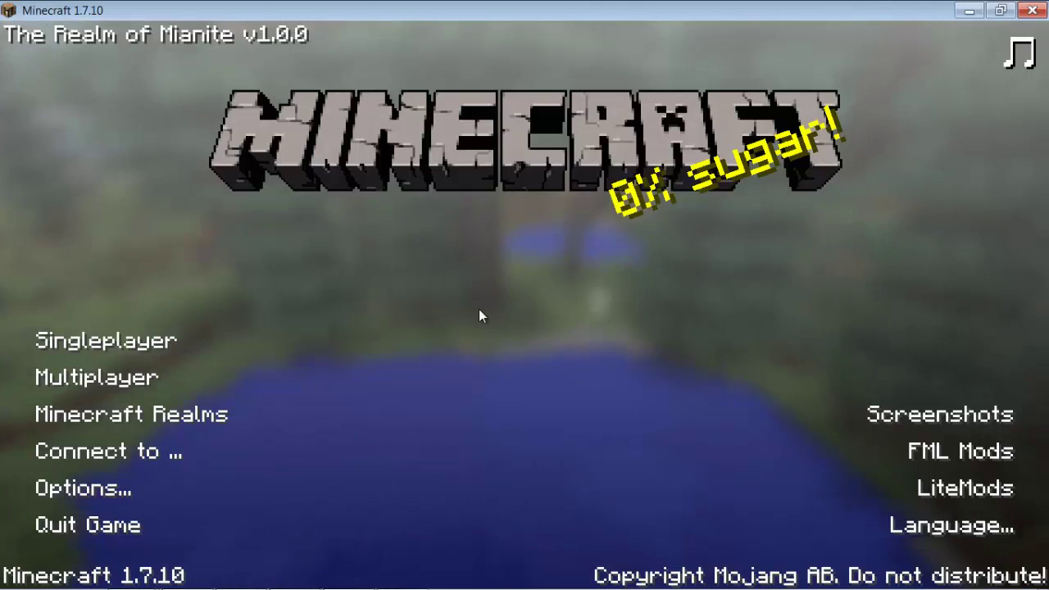
left_click(203, 337)
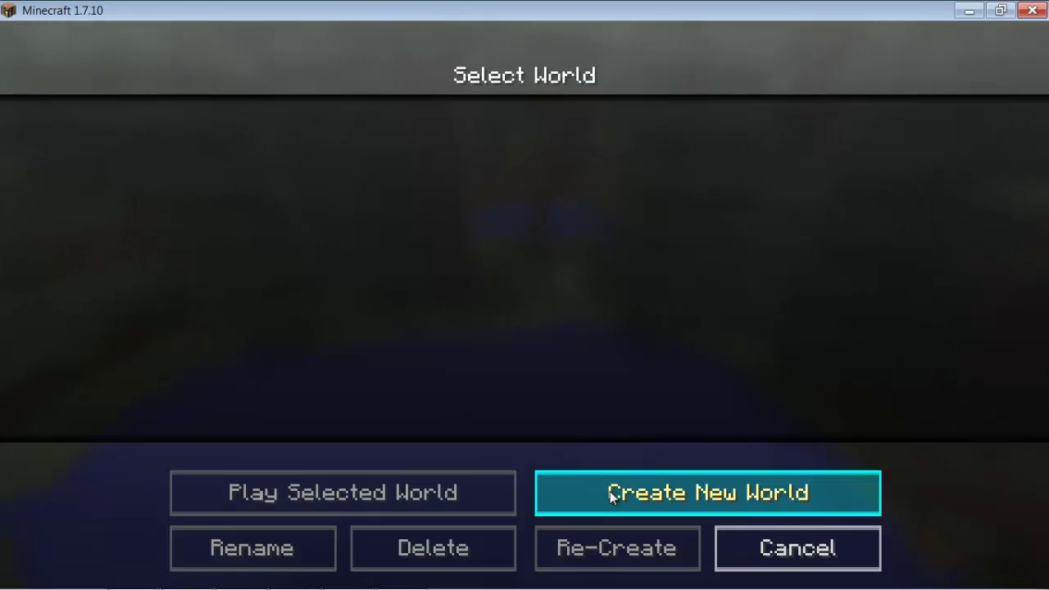
left_click(548, 492)
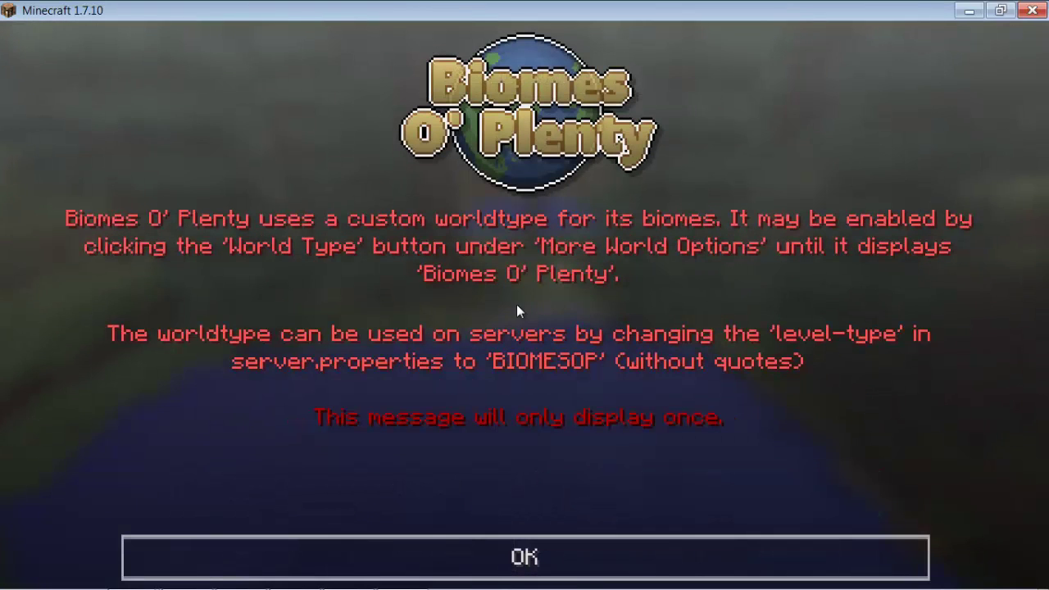
left_click(532, 555)
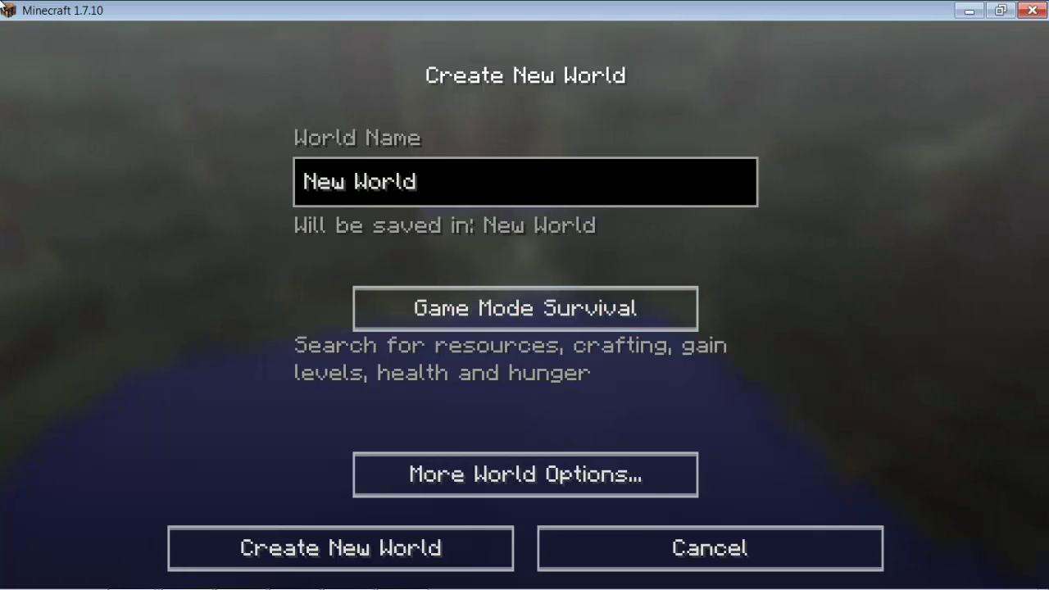
key("BackSpace")
key("BackSpace")
key("BackSpace")
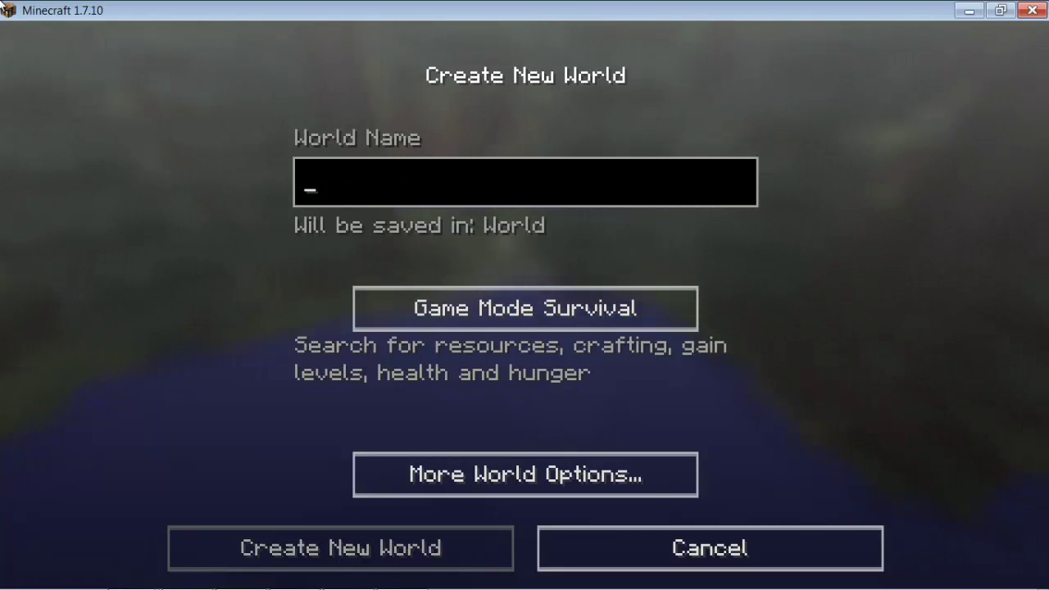
type("Word")
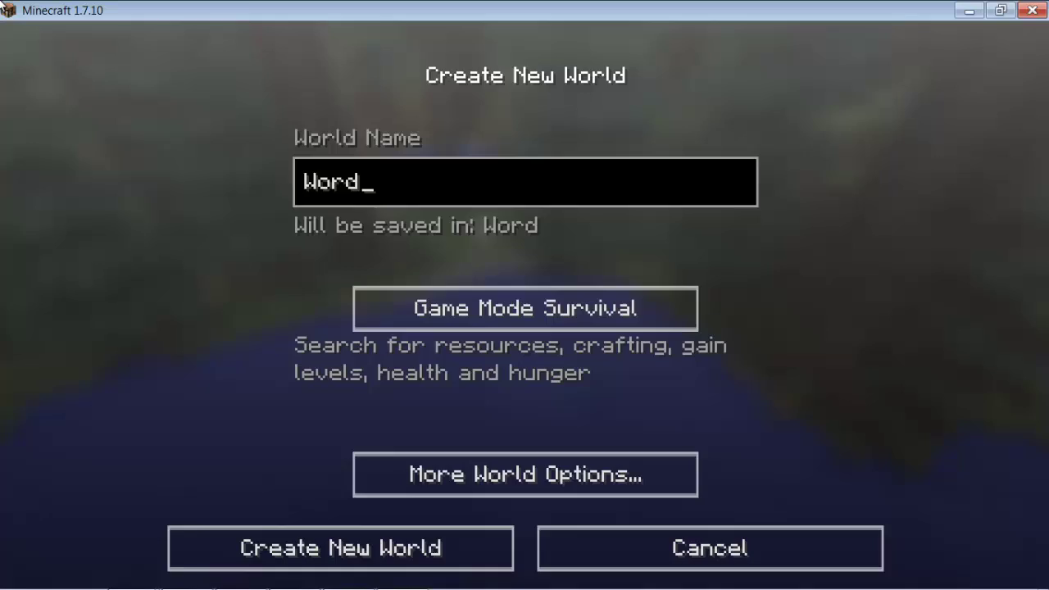
key("Return")
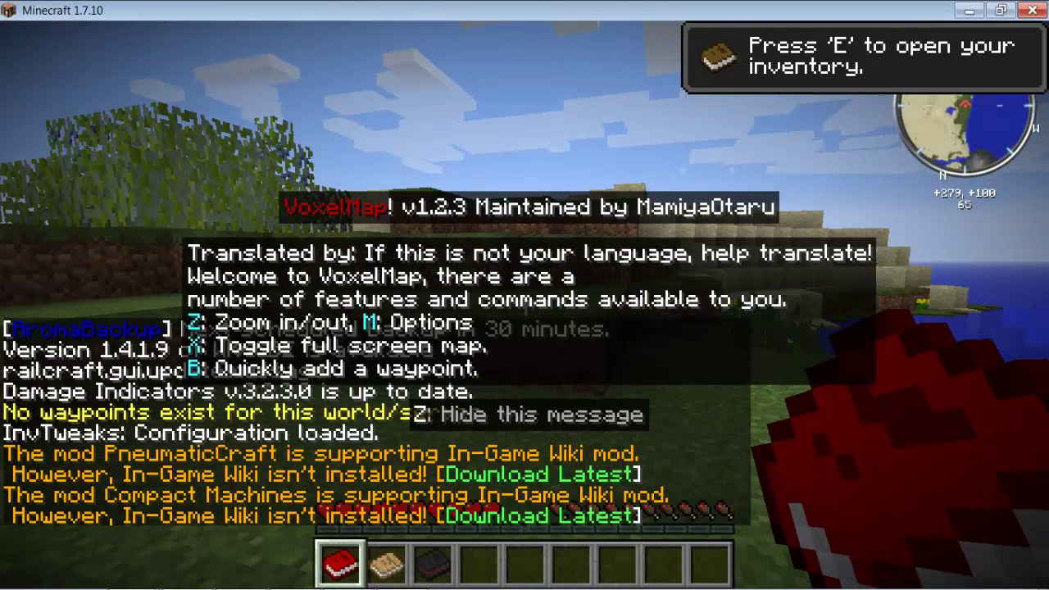
Move the three starter books from the hotbar into the main inventory
scroll(525, 295, "down", 2)
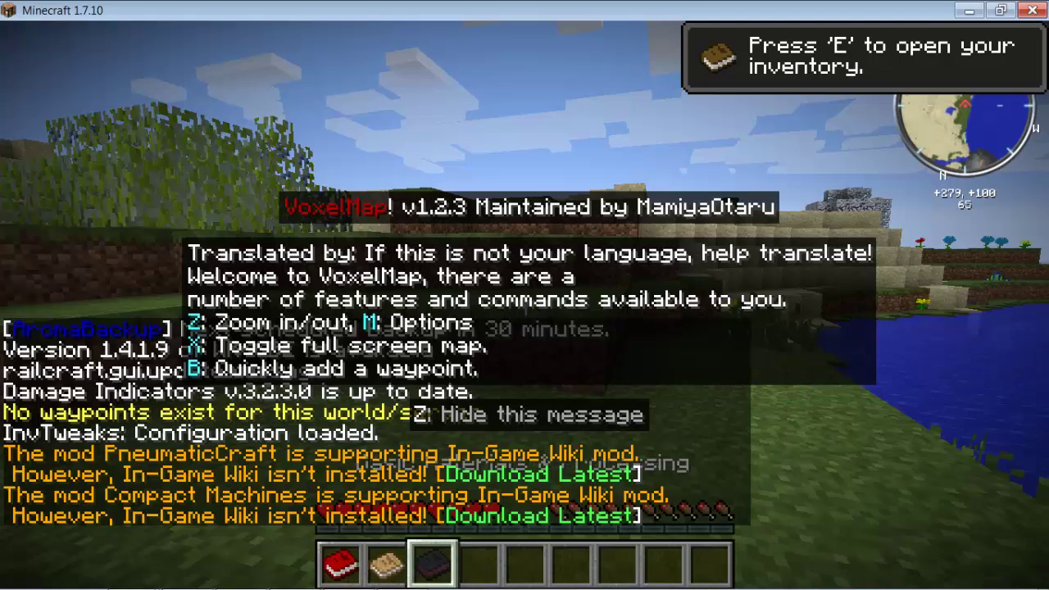
key("e")
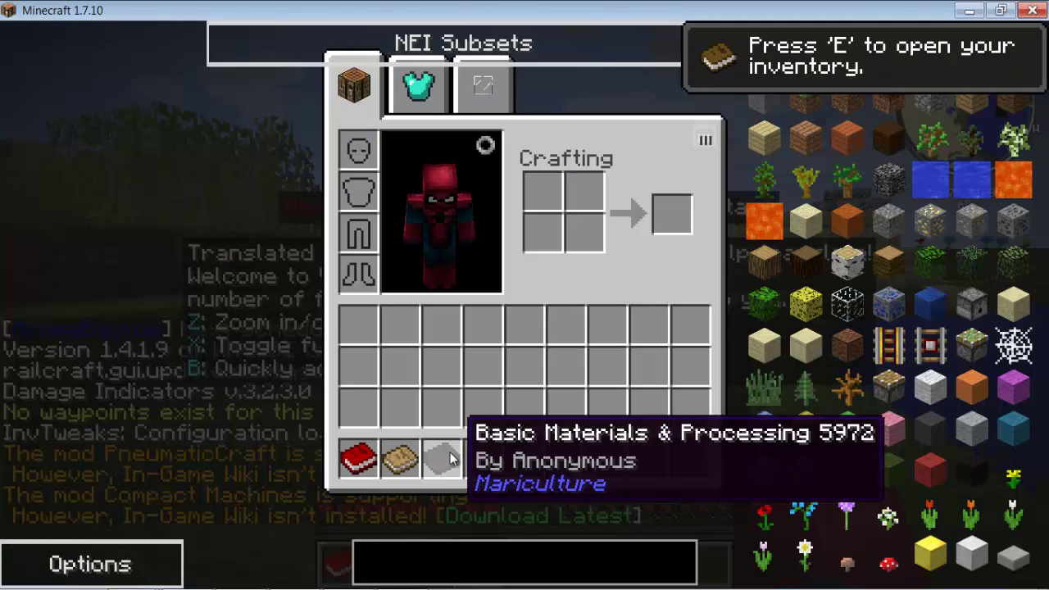
left_click(450, 452, "shift")
left_click(400, 459, "shift")
left_click(344, 464, "shift")
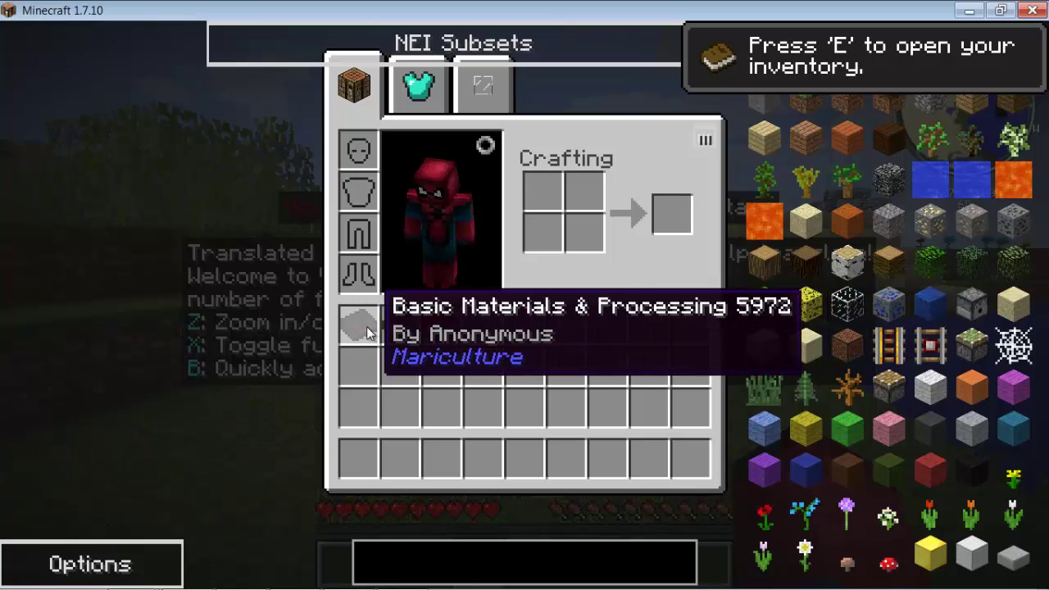
key("e")
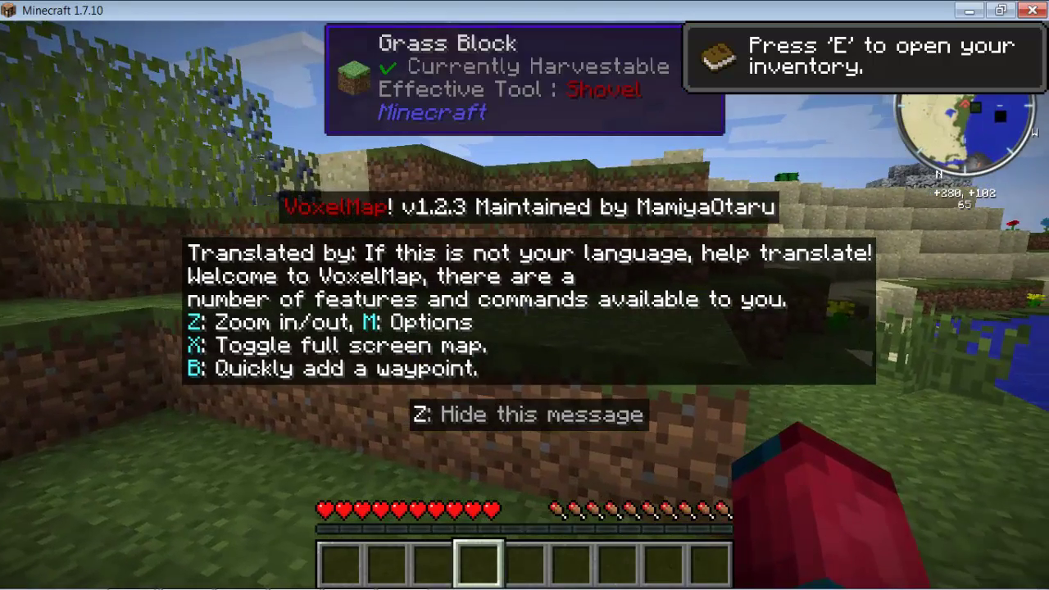
Hide the VoxelMap welcome message and walk toward the blueberry bush
key("z")
key("w")
key("space")
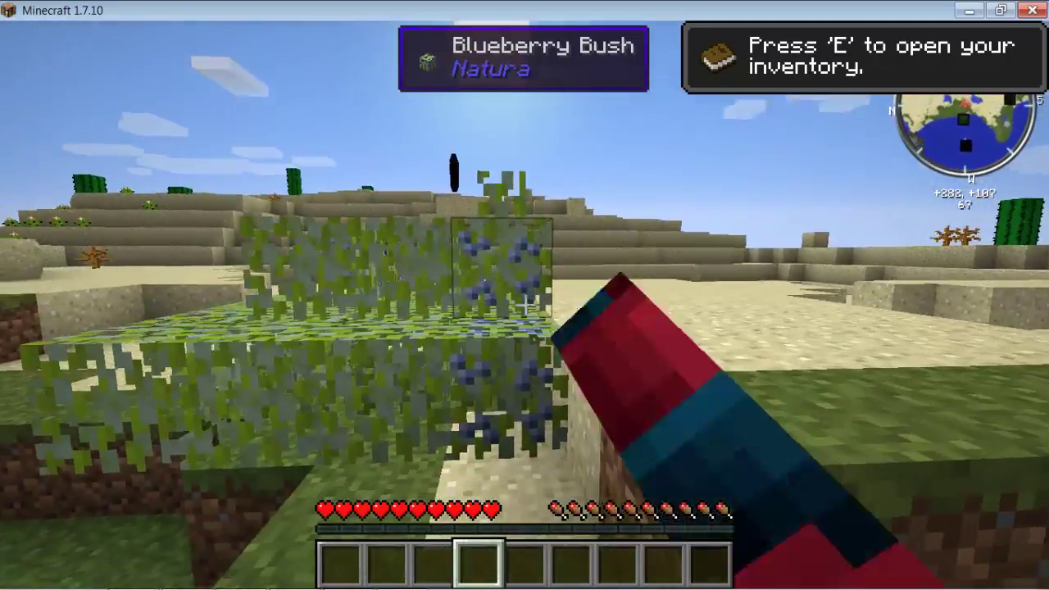
Harvest blueberries from several Natura blueberry bushes until four are held
right_click(524, 304)
right_click(525, 305)
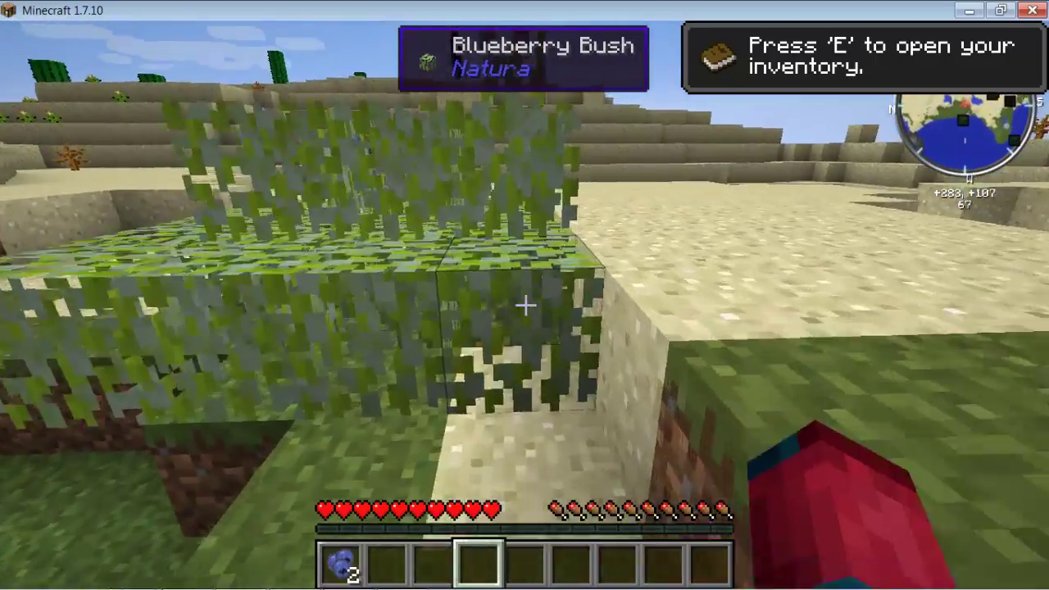
key("1")
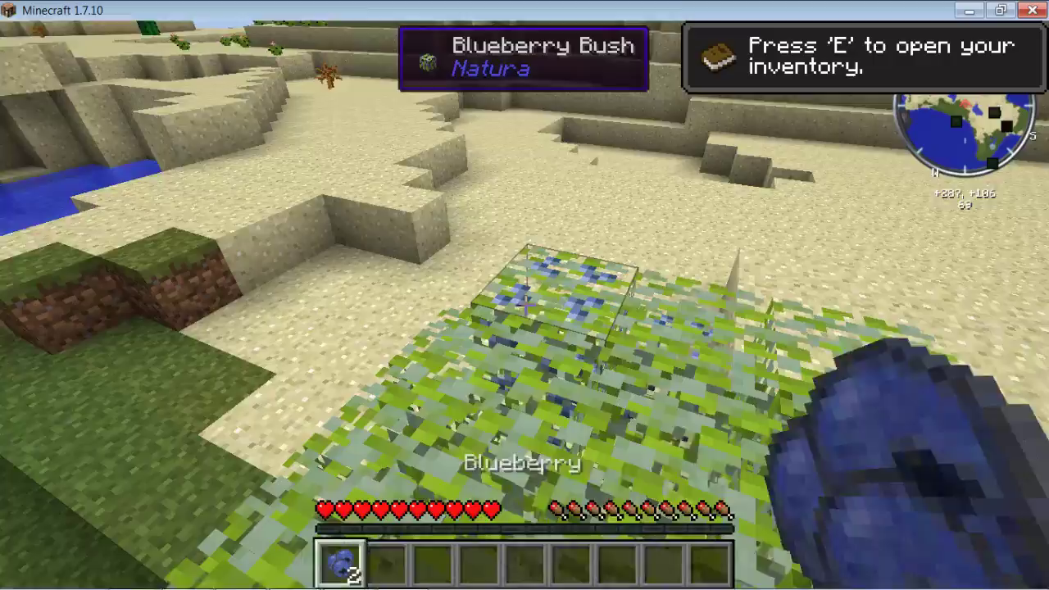
key("2")
key("w")
right_click(525, 305)
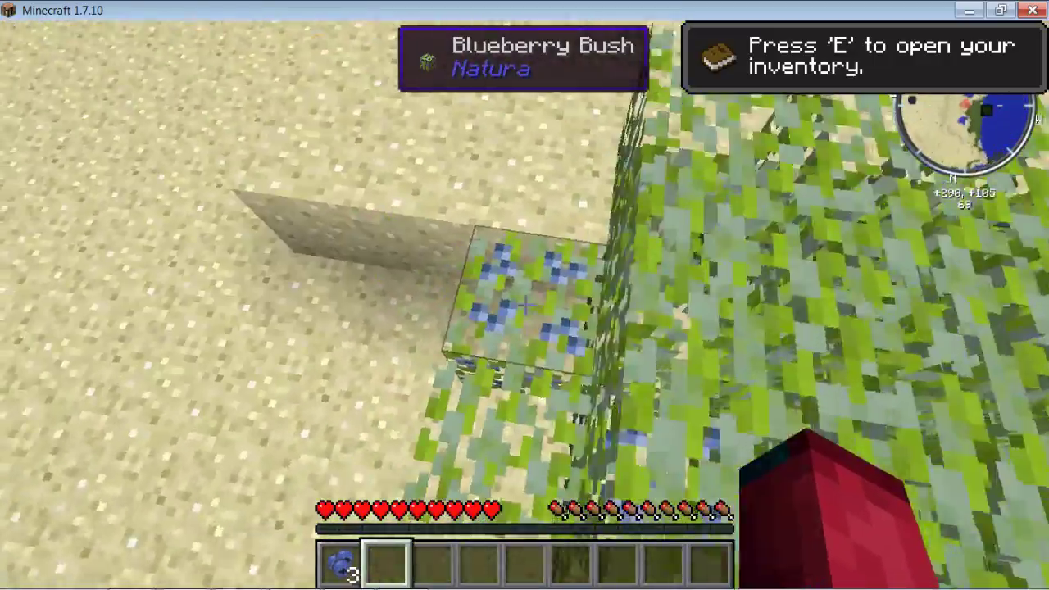
right_click(524, 305)
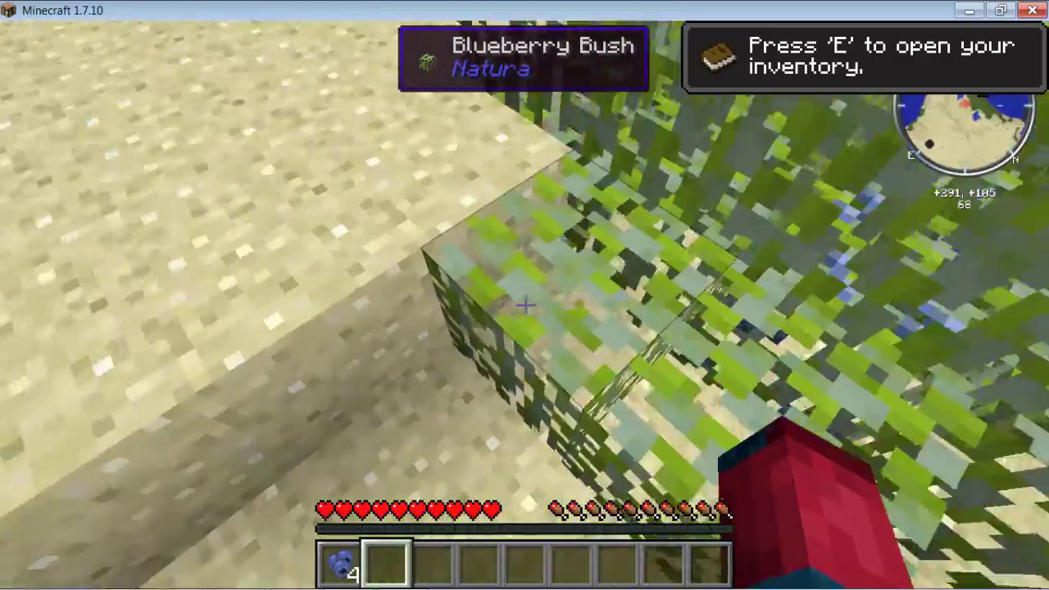
Walk to the pond and shore to view the sea and volcano, then return to the desert
key("s")
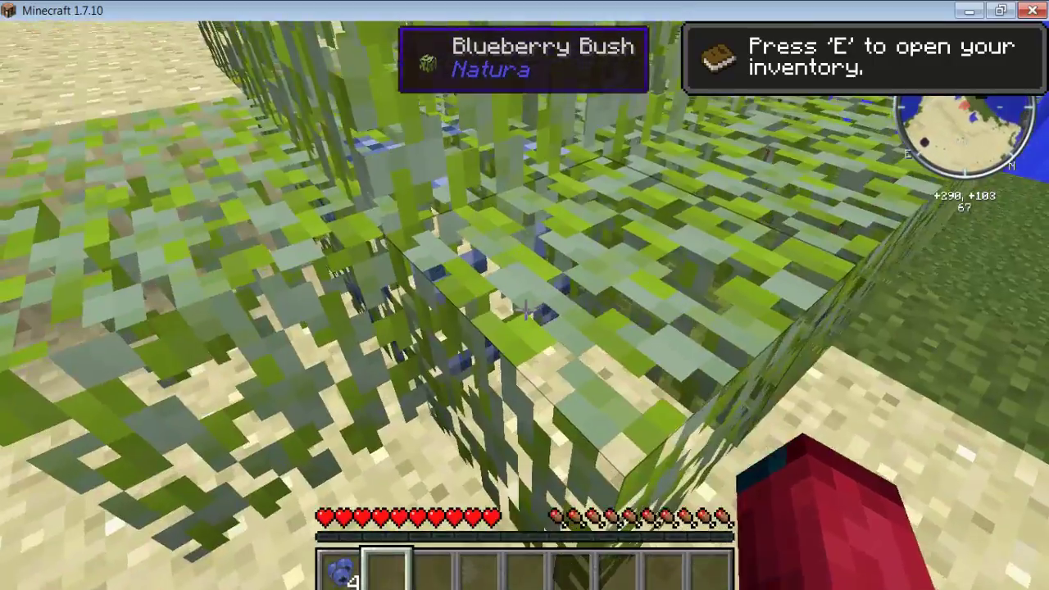
key("w")
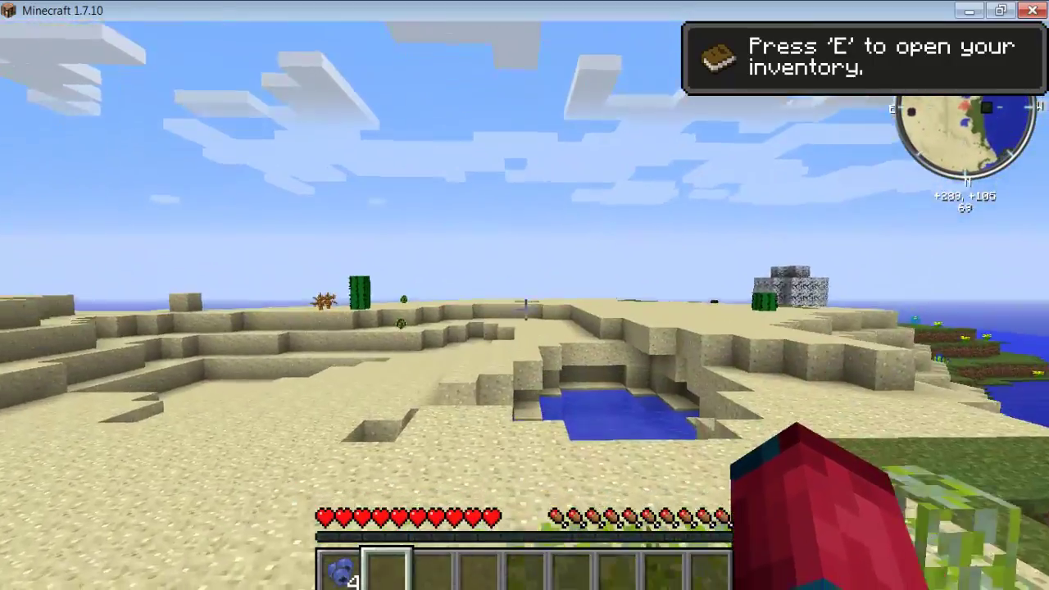
key("w")
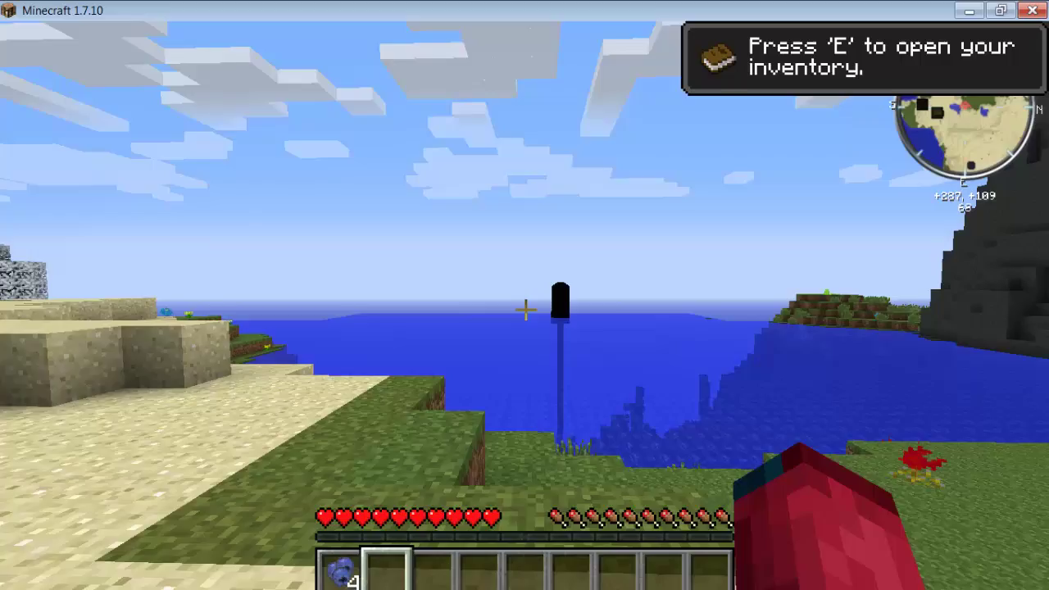
key("w")
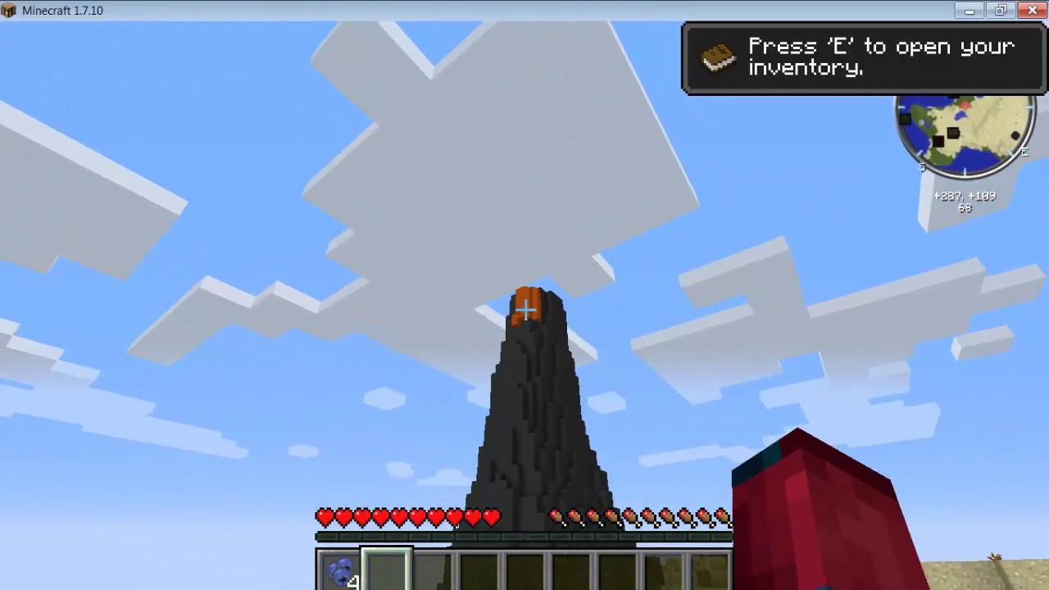
Open the inventory with the NEI item list, view a block's crafting recipe, then close it
key("e")
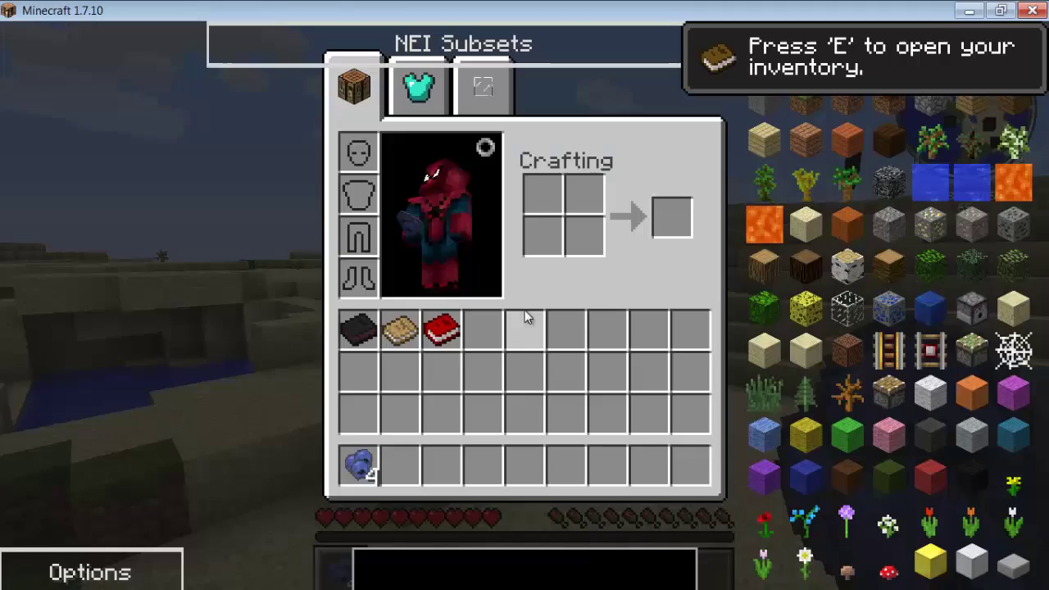
key("e")
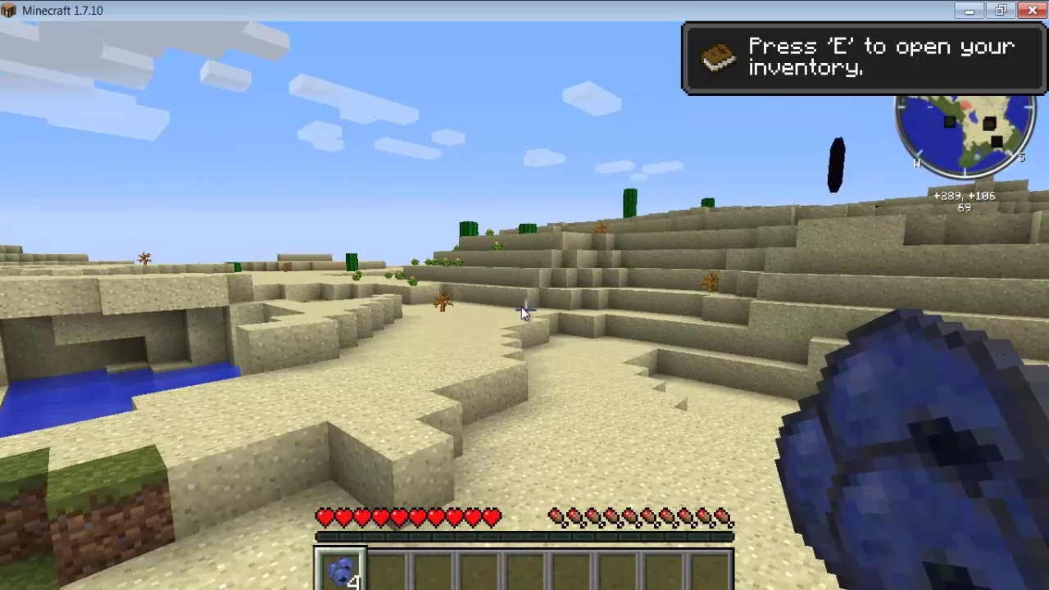
key("e")
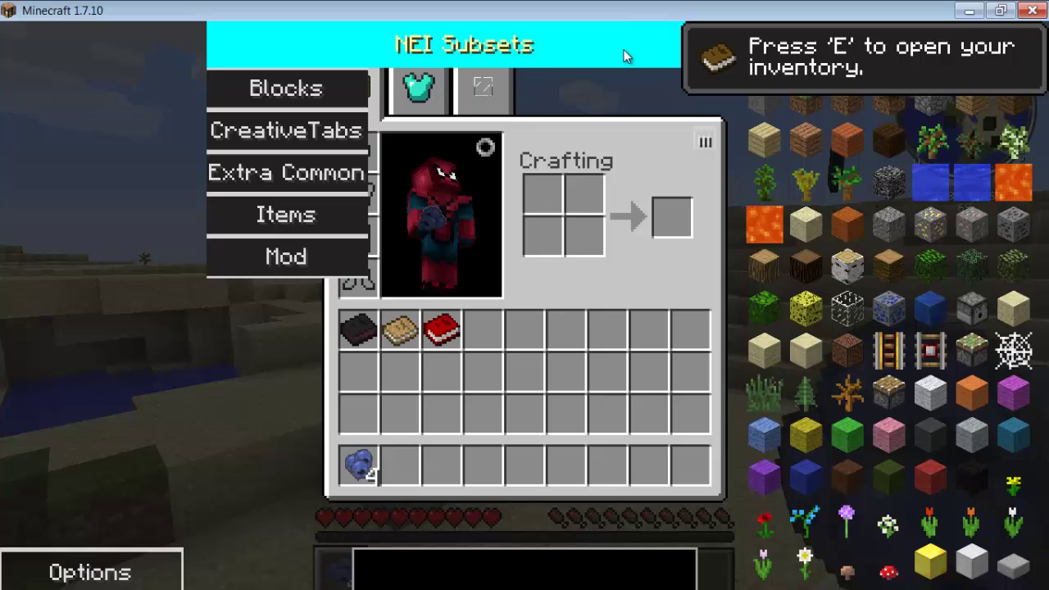
mouse_move(319, 134)
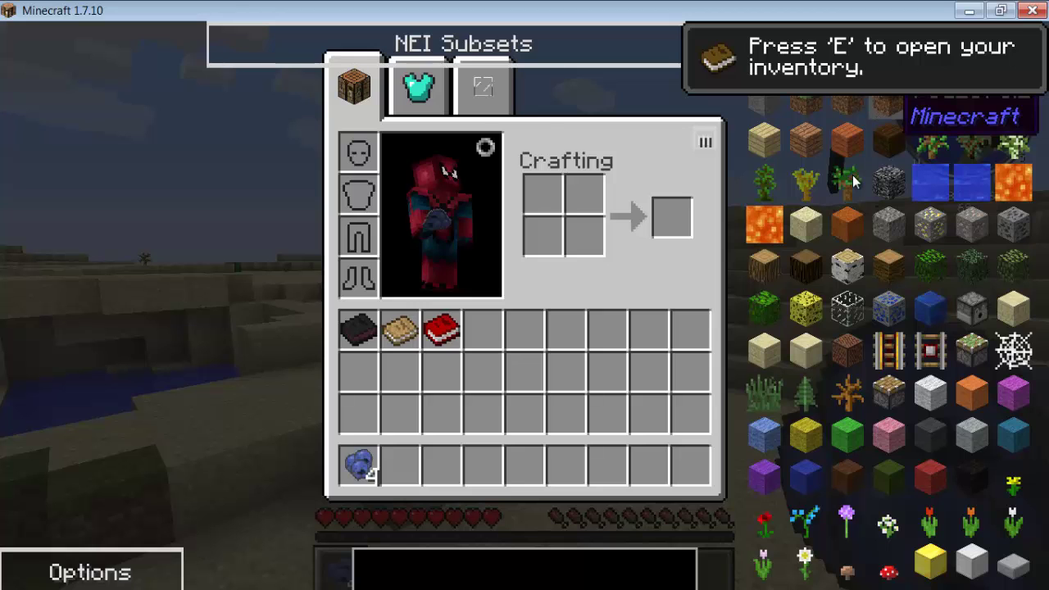
left_click(855, 182)
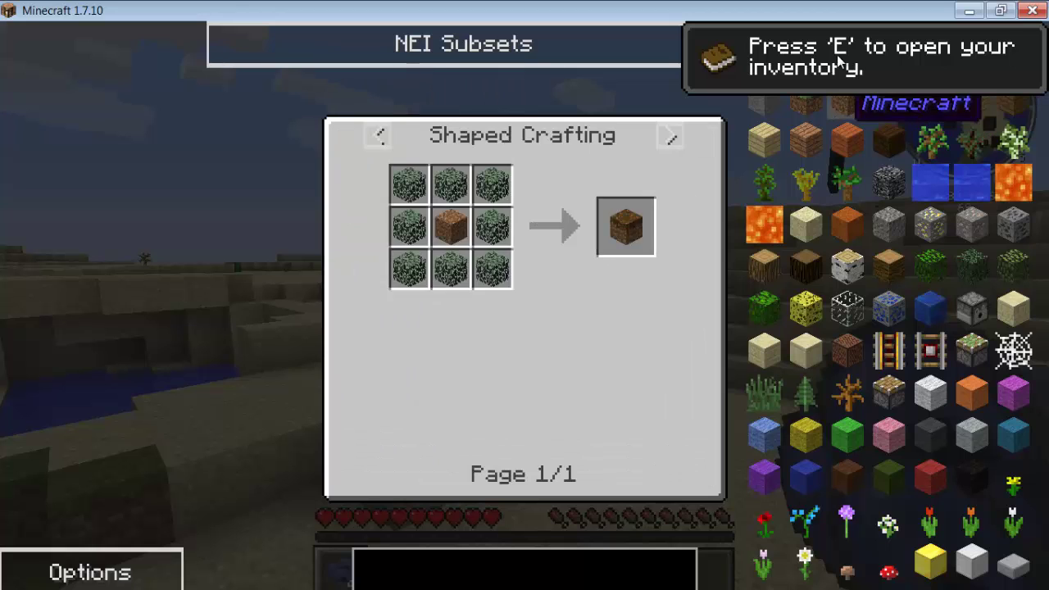
key("Escape")
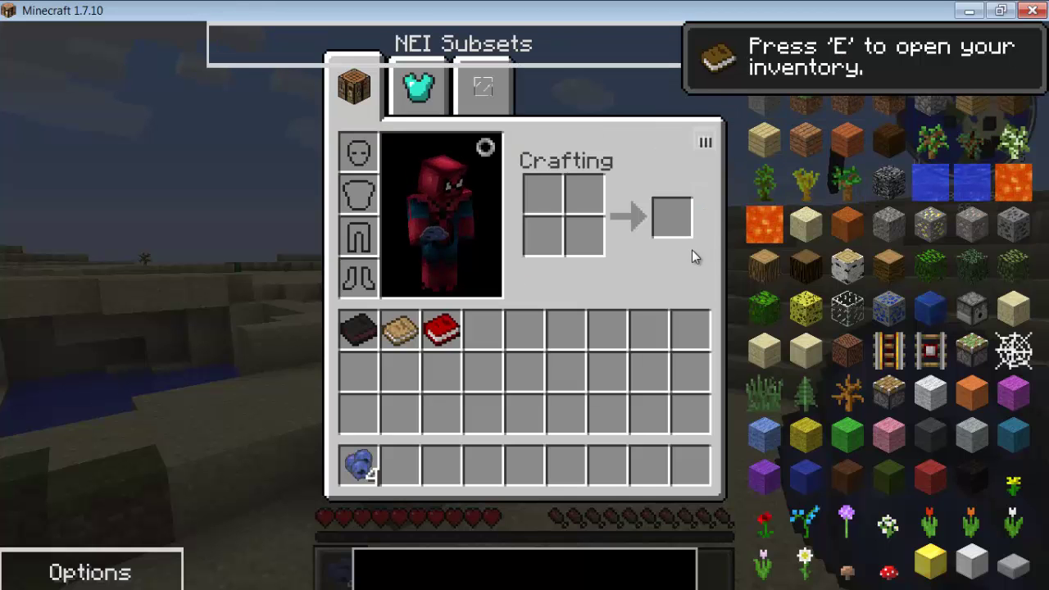
key("Escape")
key("Escape")
key("Escape")
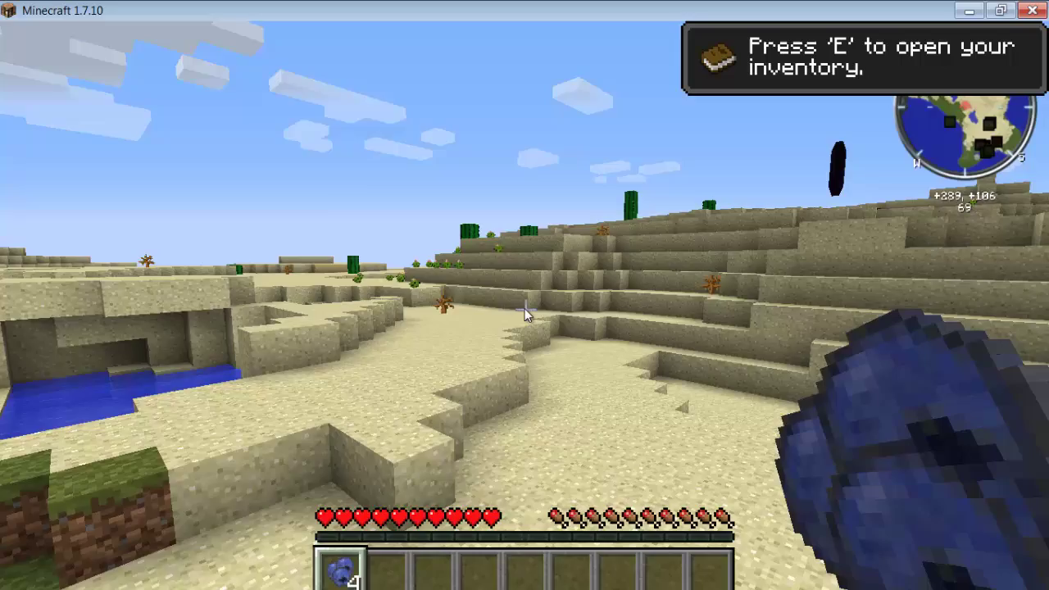
Reopen the inventory and page the NEI item list down to Growthcraft Bees' Bucket of Mead
key("e")
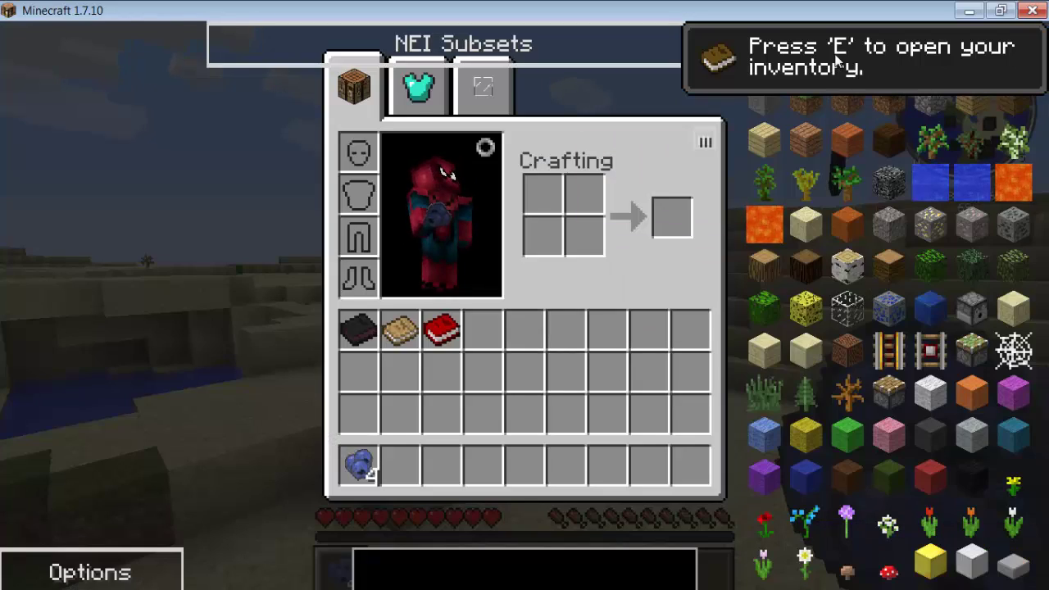
scroll(885, 328, "down", 3)
scroll(836, 61, "down", 4)
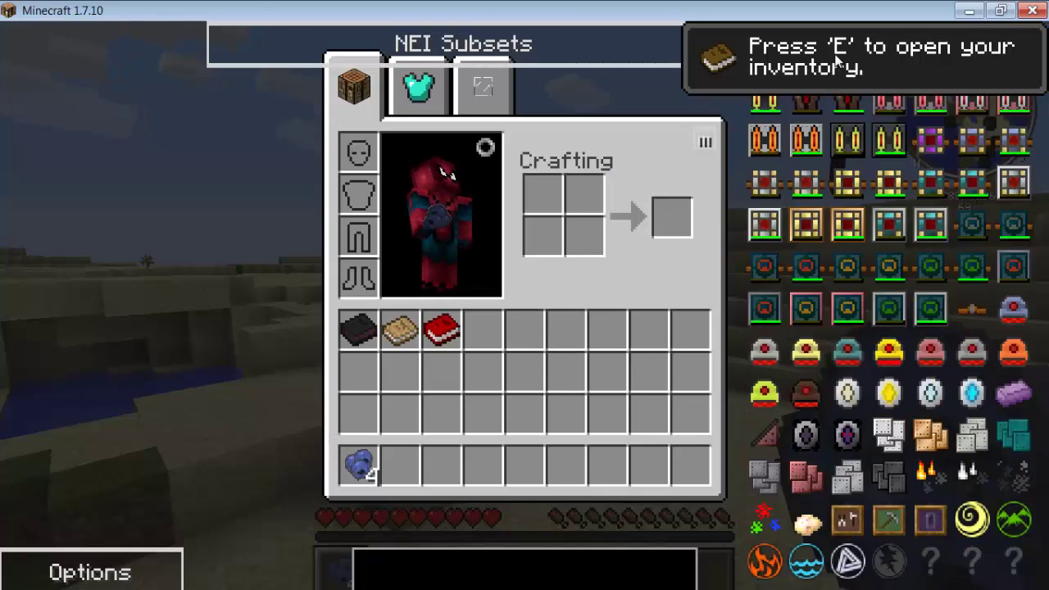
scroll(837, 61, "down", 3)
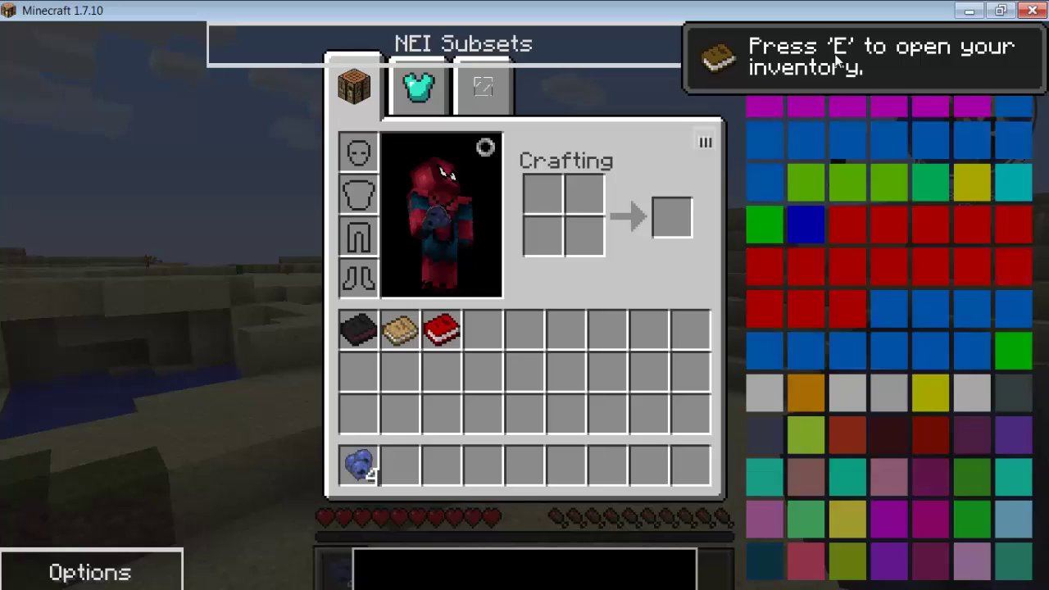
scroll(838, 61, "down", 3)
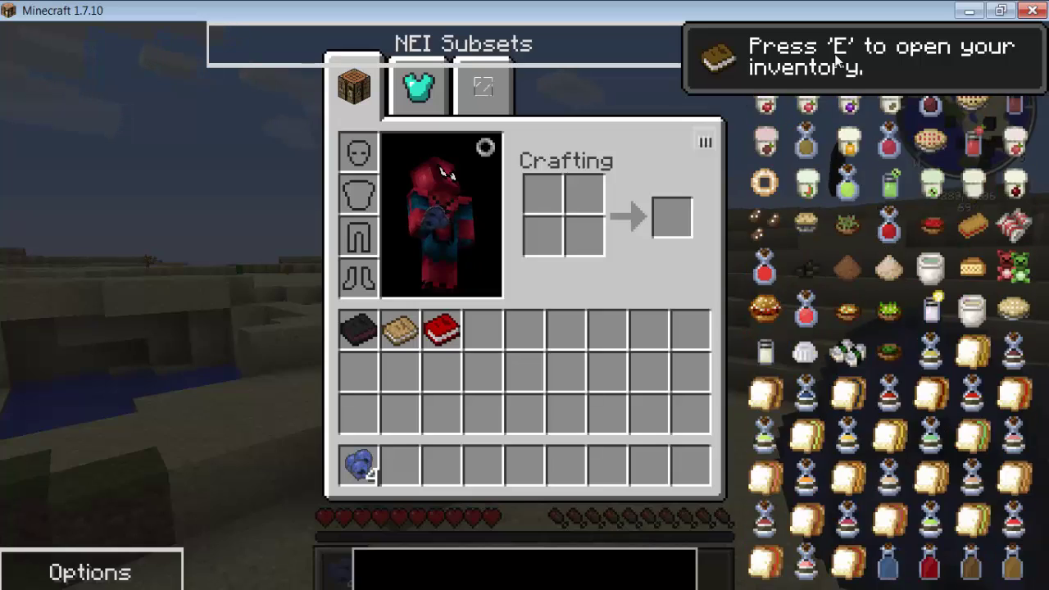
scroll(837, 61, "down", 2)
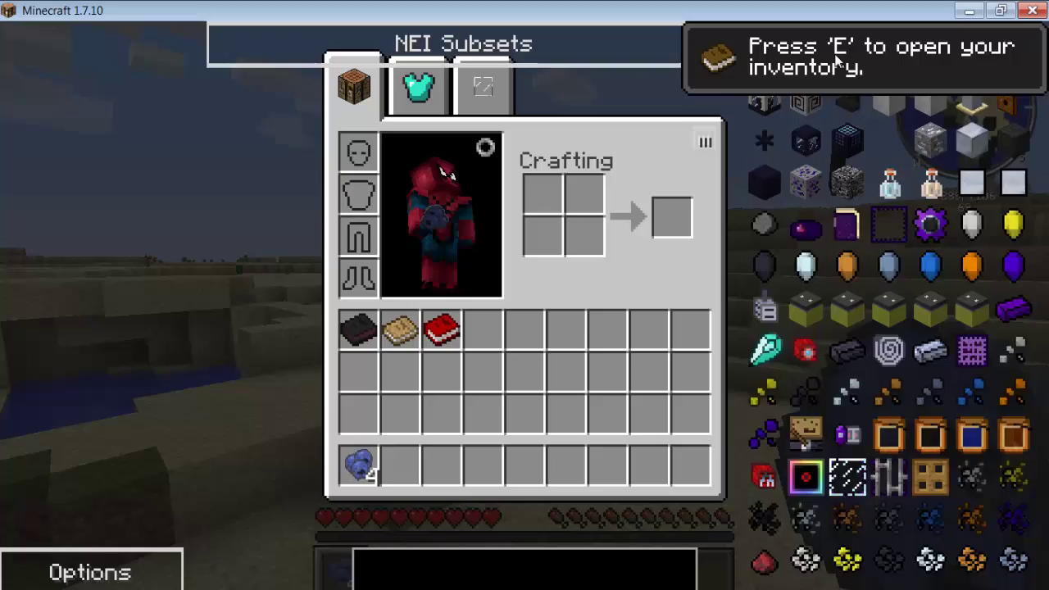
scroll(837, 61, "down", 2)
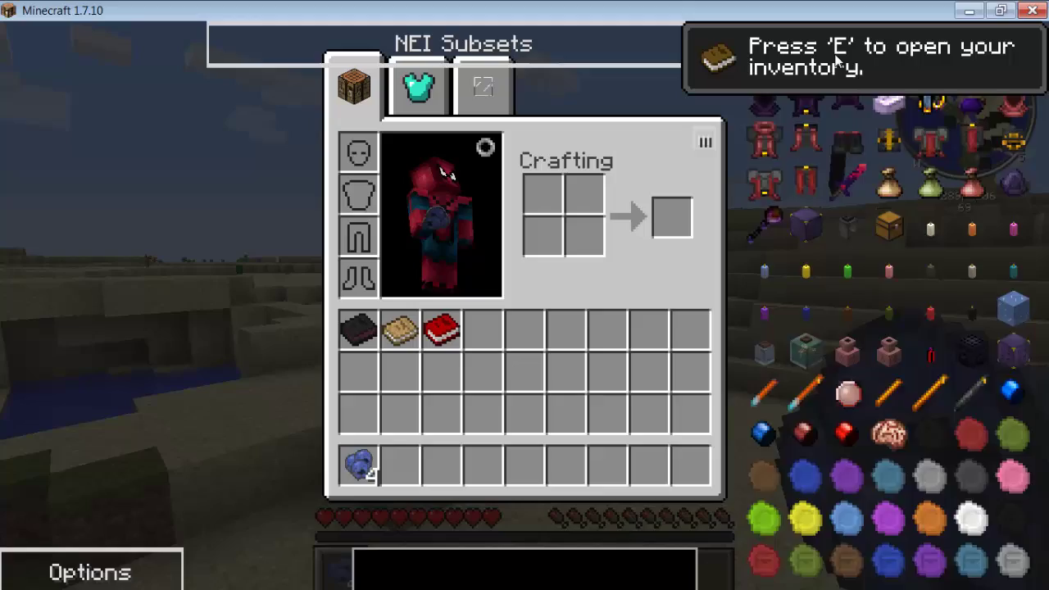
scroll(838, 62, "down", 1)
scroll(838, 62, "down", 1)
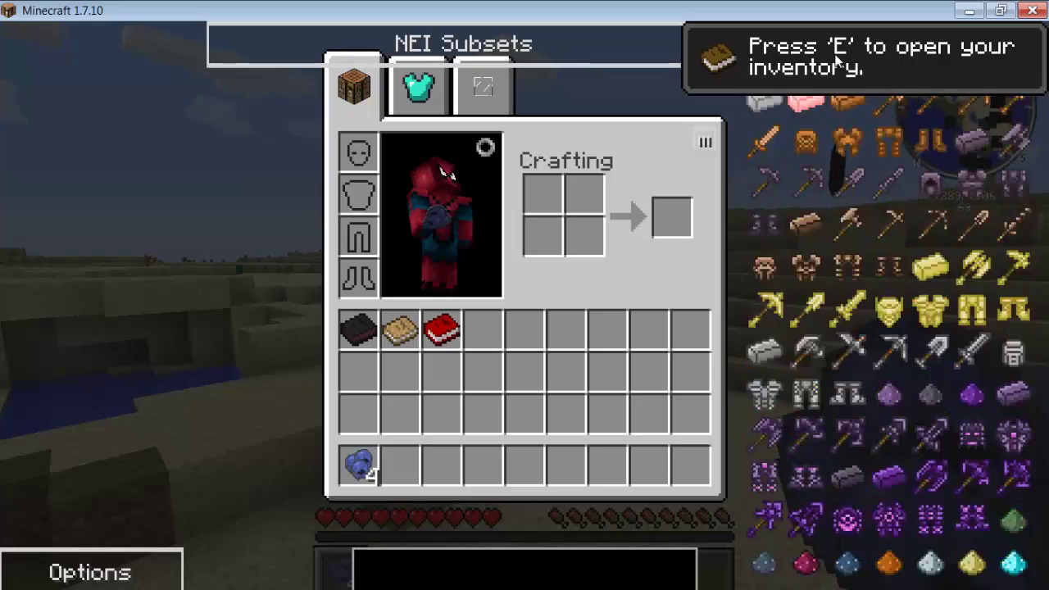
scroll(812, 83, "down", 1)
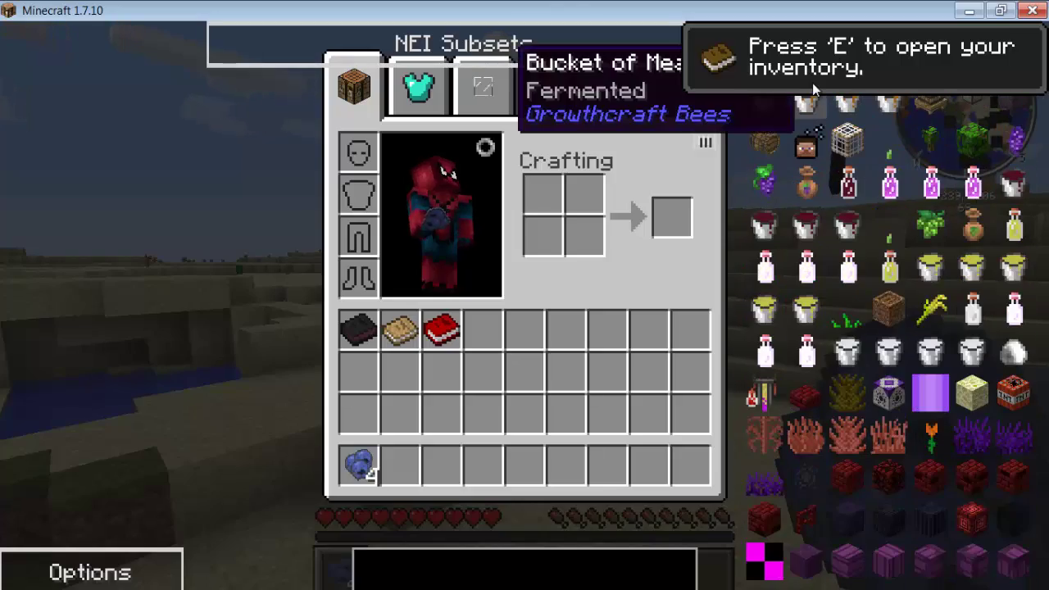
left_click(813, 83)
Return to the world and place three acacia planks along the zombie pit enclosure
key("Escape")
key("w")
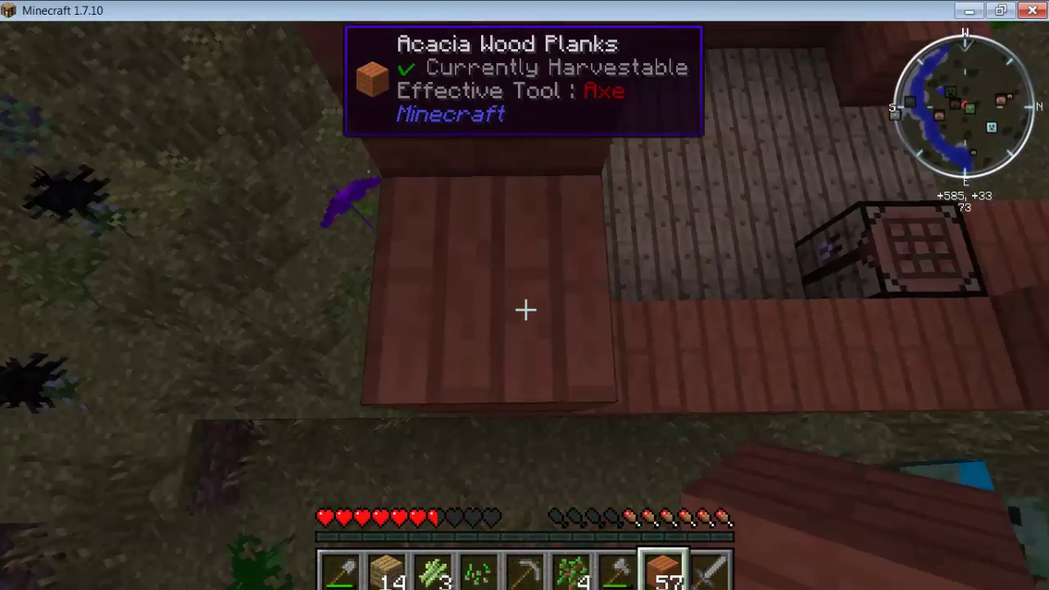
right_click(525, 310)
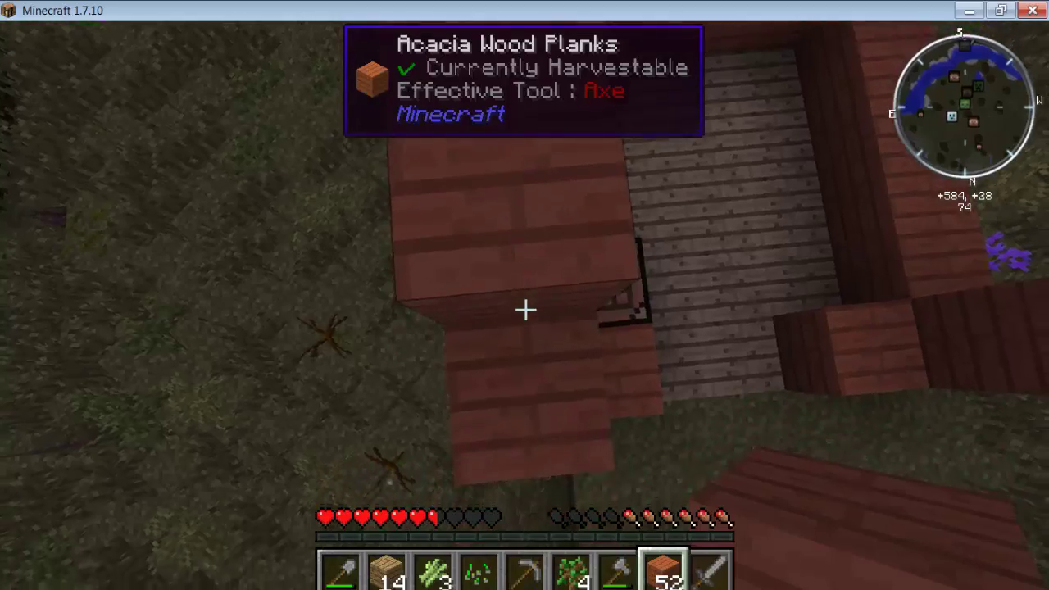
right_click(526, 309)
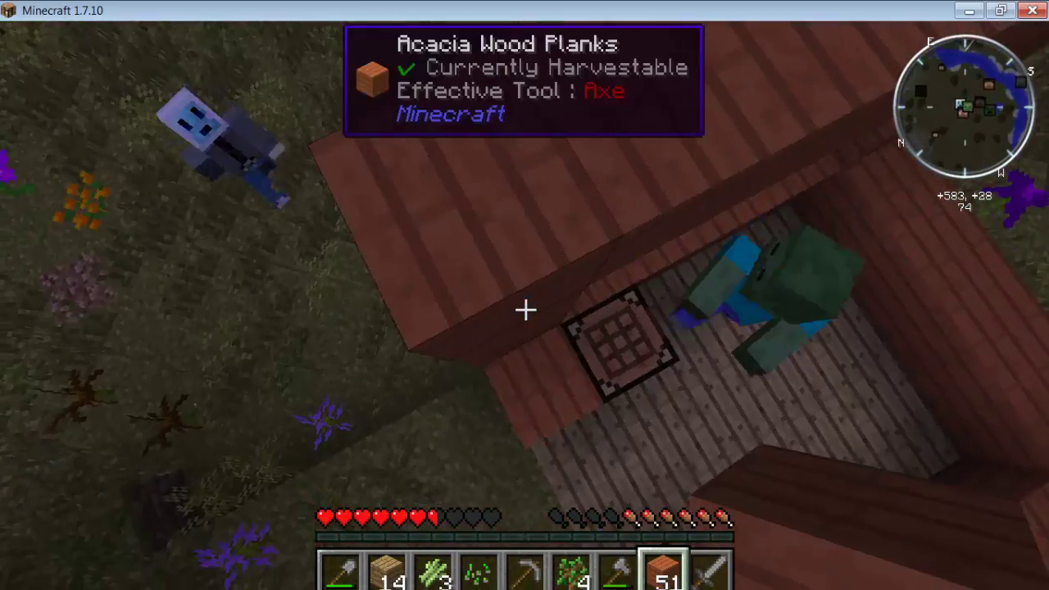
right_click(525, 310)
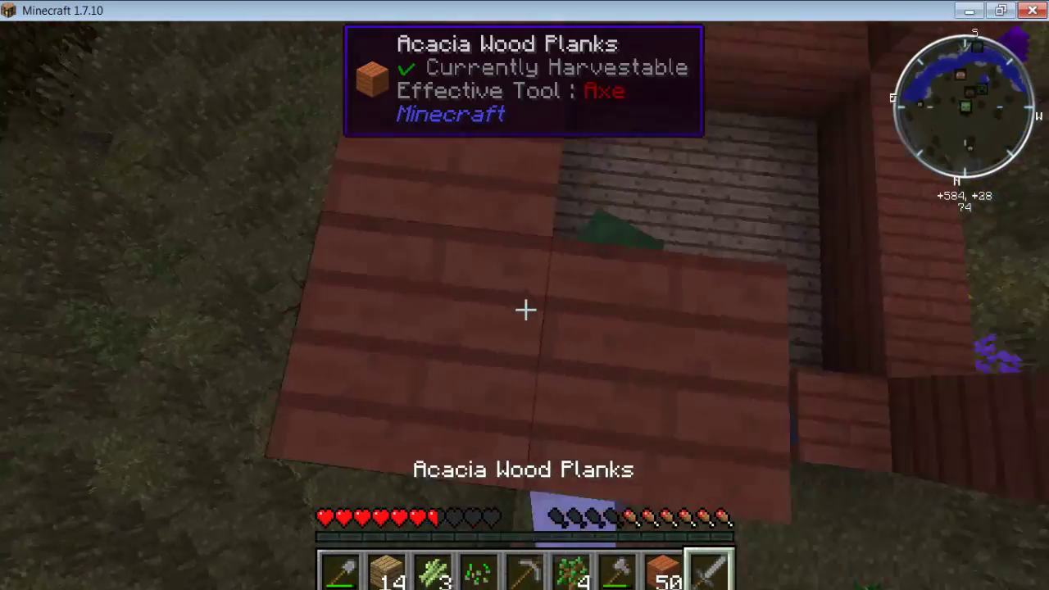
Equip the stone sword from hotbar slot 9 and strike the pit zombie until it dies
key("9")
left_click(525, 310)
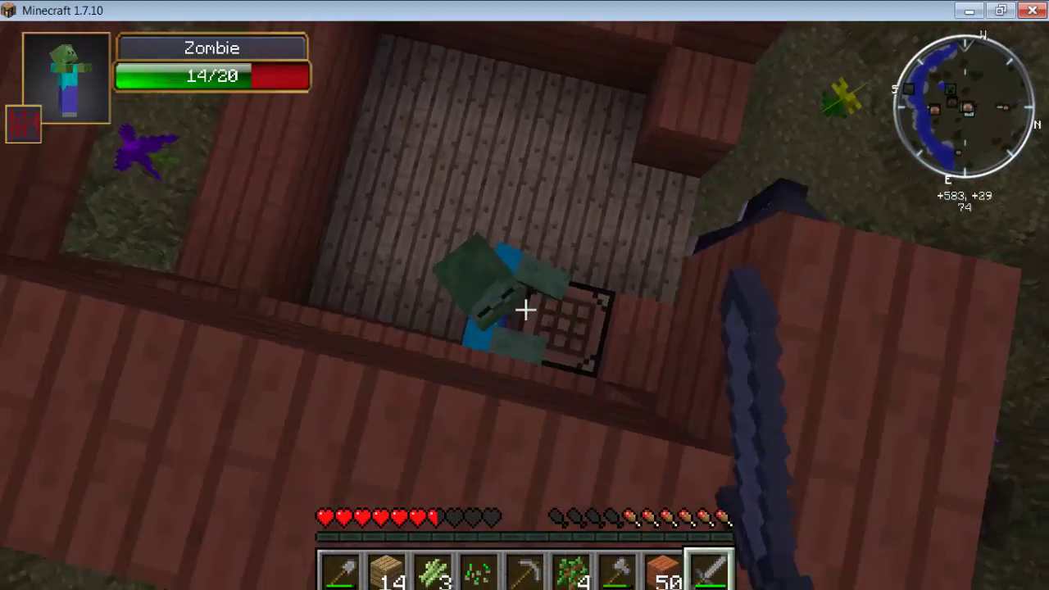
left_click(525, 310)
left_click(525, 310)
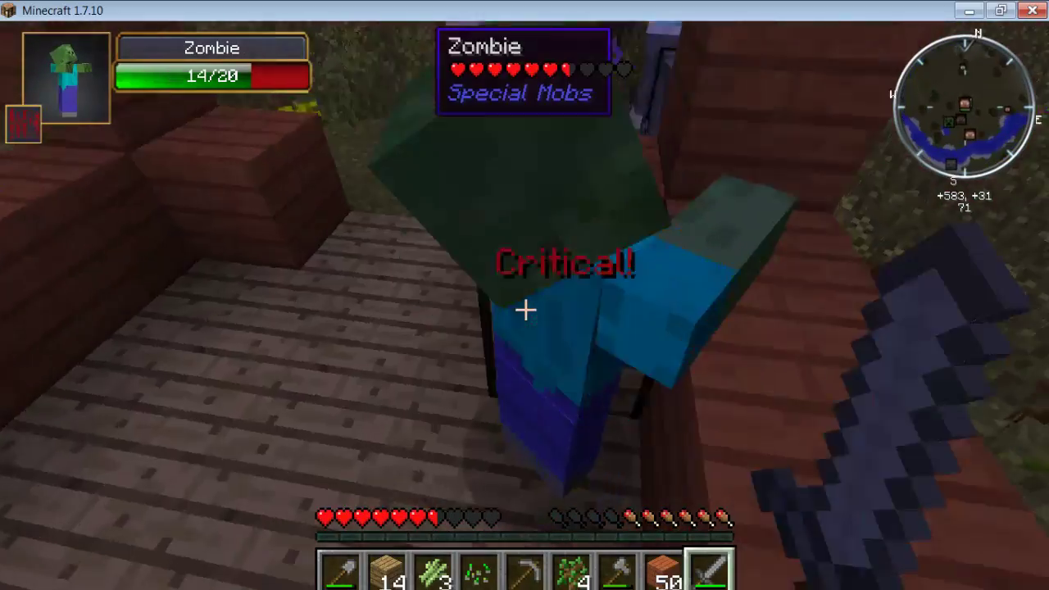
left_click(525, 310)
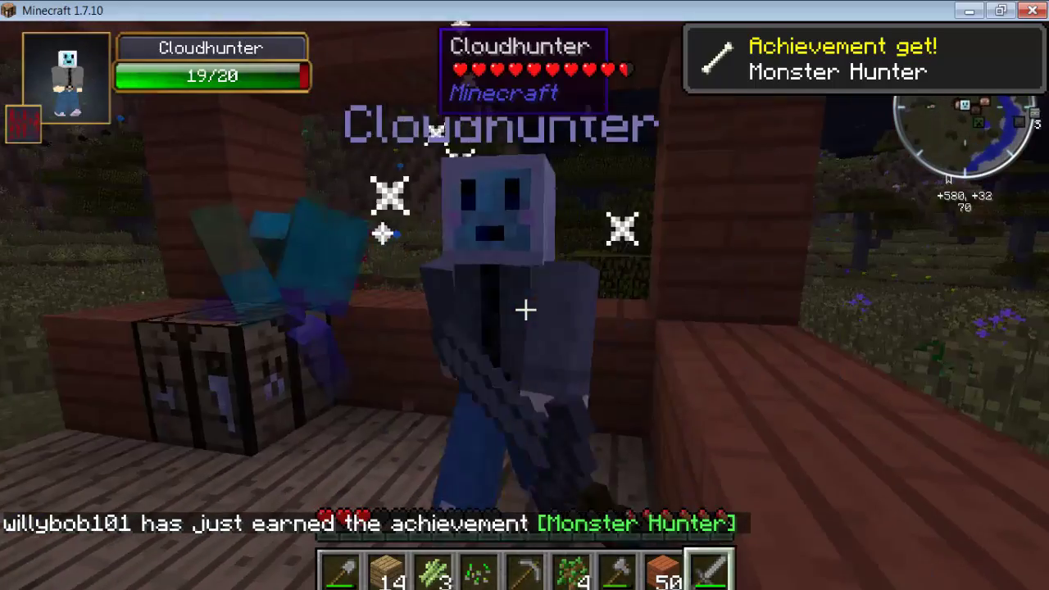
left_click(525, 310)
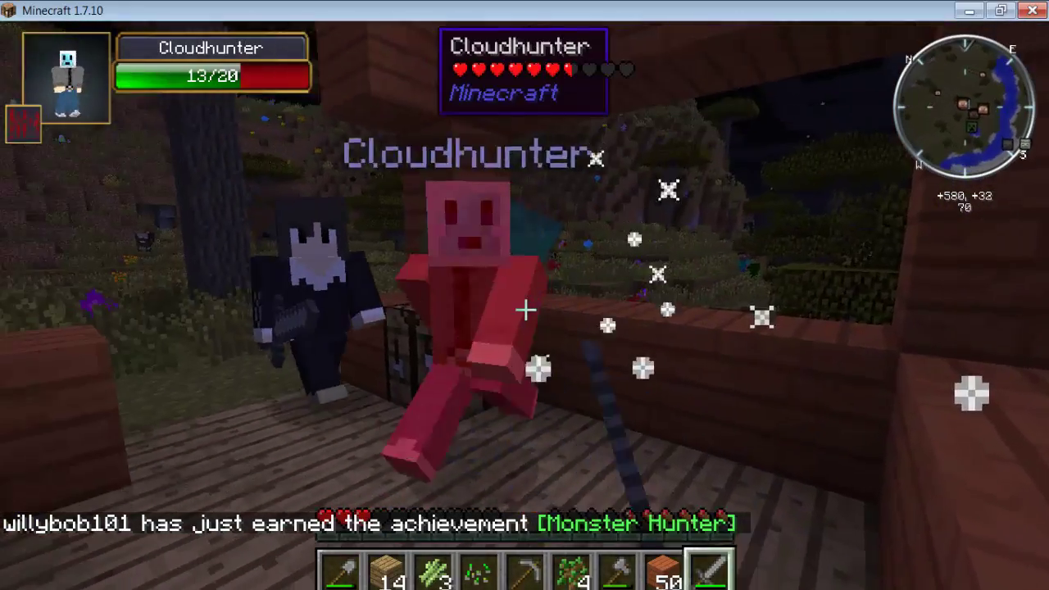